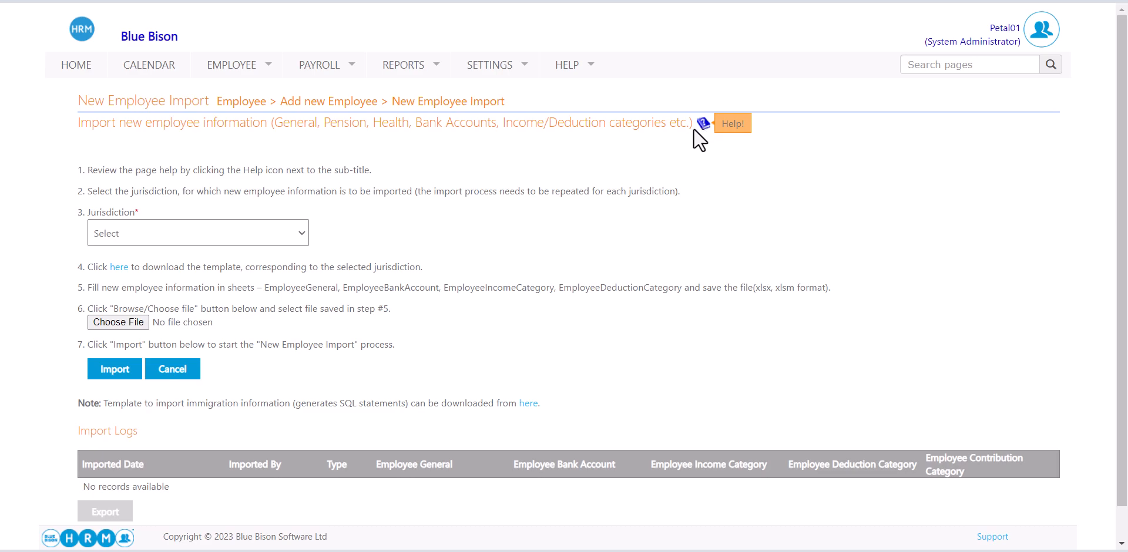
# Choose Bermuda as the jurisdiction, download BM_NewEmp_PayrollImport.xlsm, and open it.
pyautogui.click(234, 229)
pyautogui.click(220, 261)
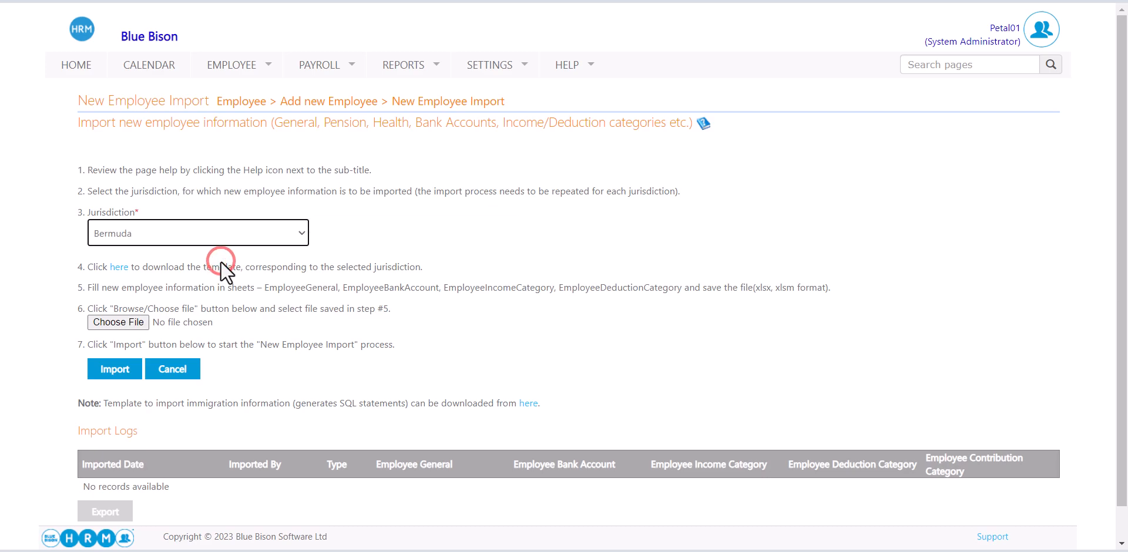
pyautogui.click(119, 267)
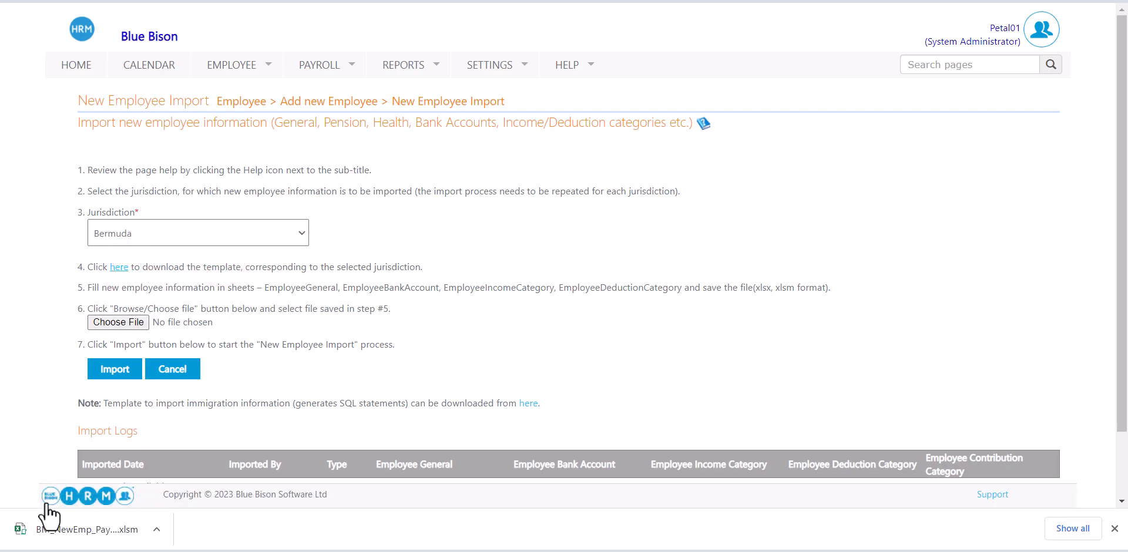
pyautogui.click(62, 531)
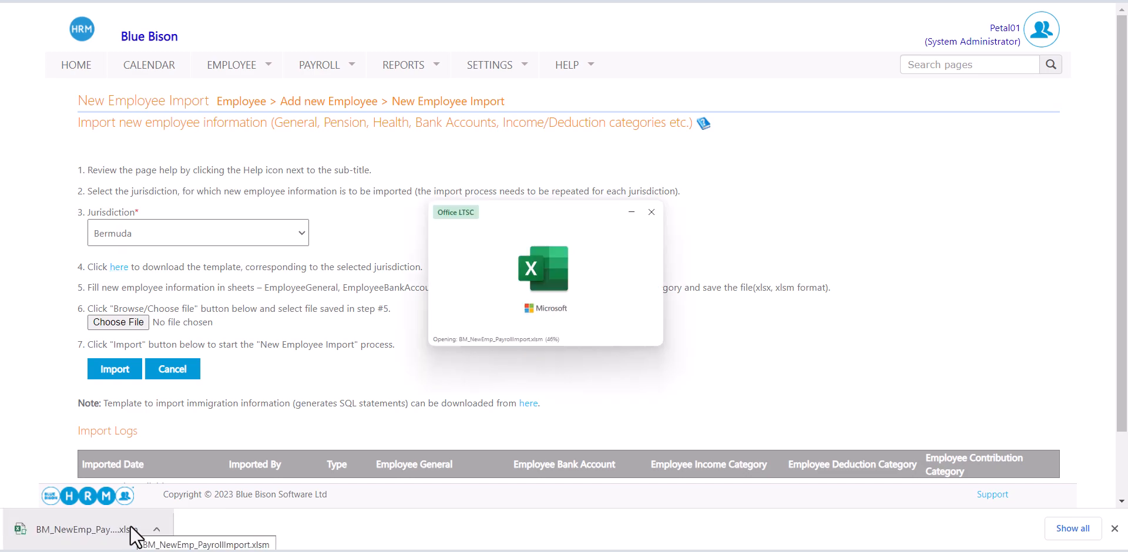
# Browse the General, BankAccount, IncomeCategory, DeductionCategory and ContributionCategory sheets, ending on EmployeeGeneral.
pyautogui.click(296, 82)
pyautogui.click(170, 525)
pyautogui.click(264, 524)
pyautogui.click(374, 525)
pyautogui.click(522, 536)
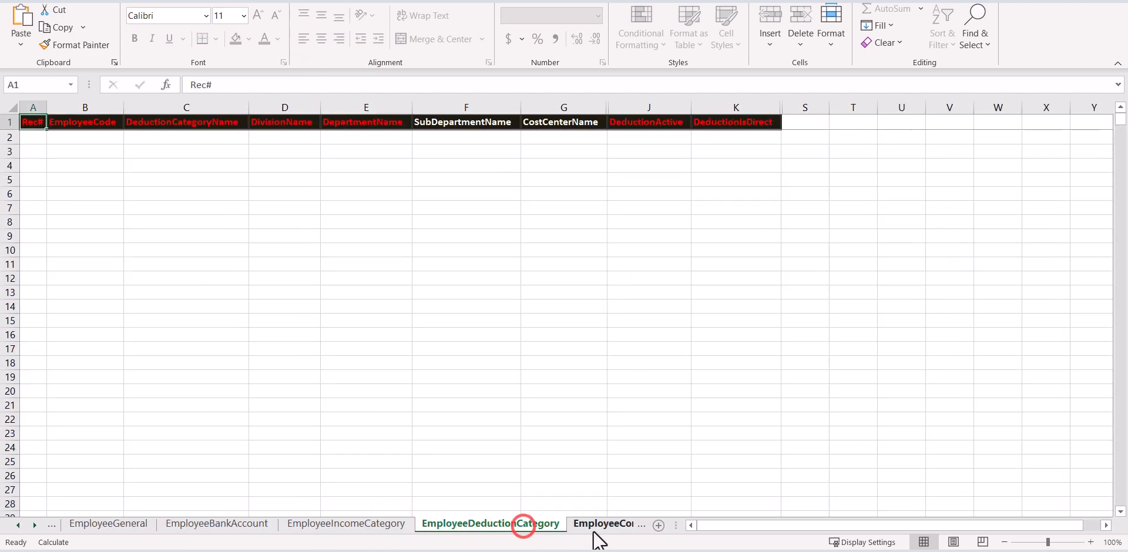
pyautogui.click(609, 534)
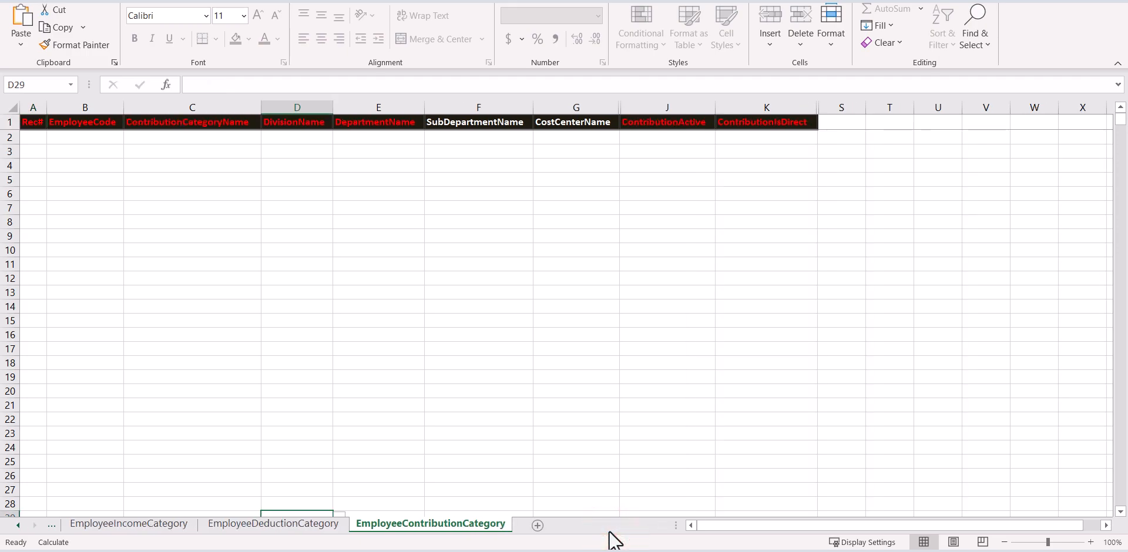
pyautogui.click(297, 123)
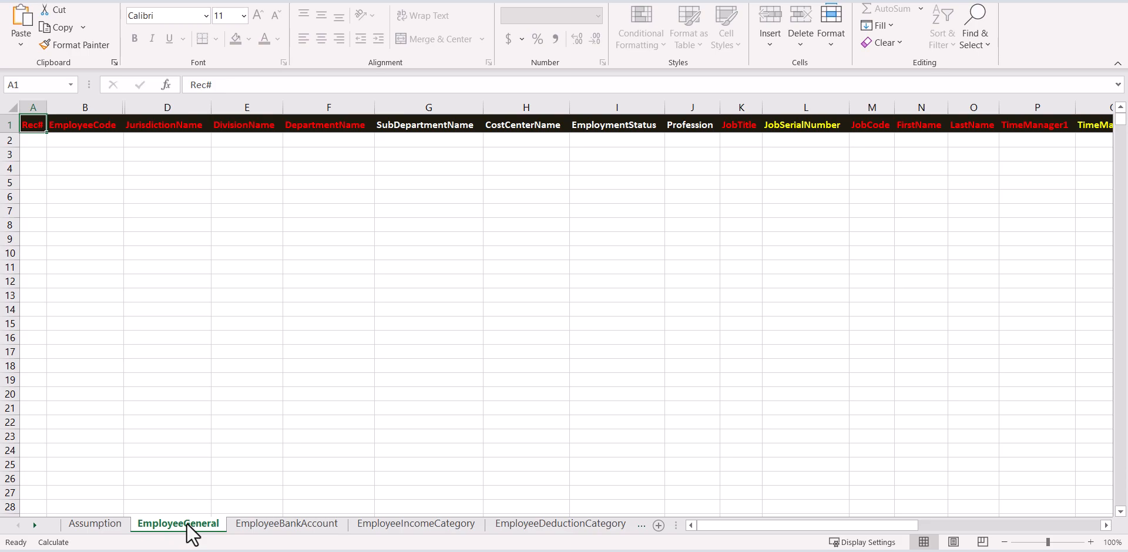
# Start unprotecting the EmployeeGeneral sheet and enter the sheet password.
pyautogui.rightClick(186, 522)
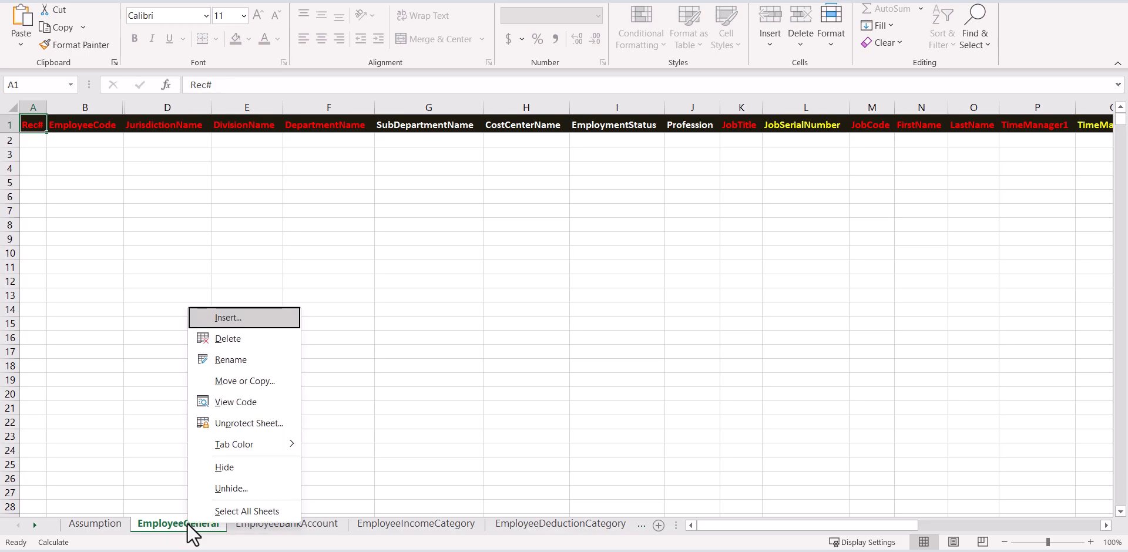
pyautogui.click(218, 429)
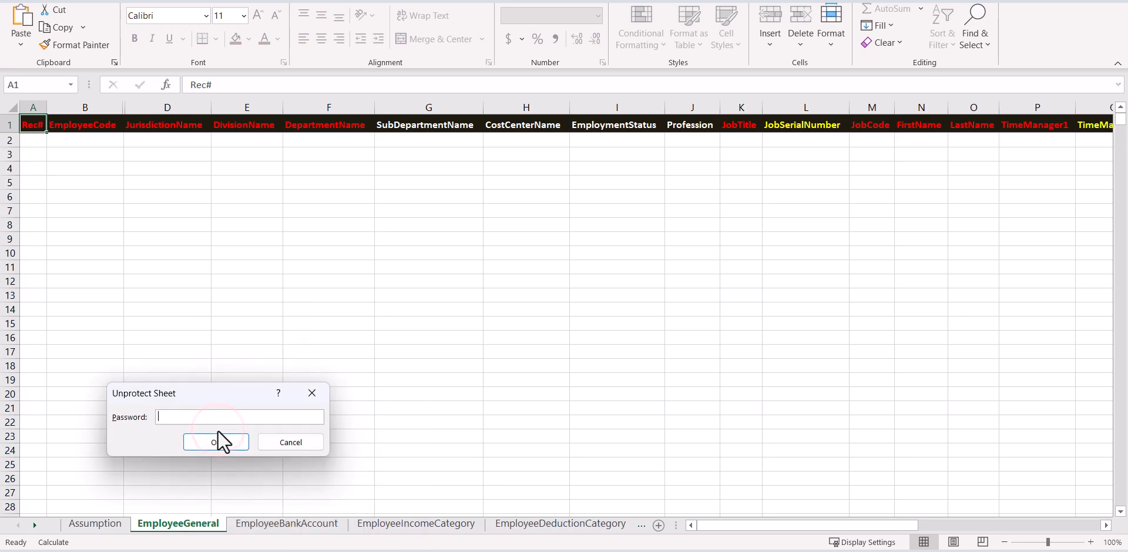
pyautogui.write('********')
# Confirm the unprotect, then review headers EmployeeCode, JurisdictionName, DivisionName, DepartmentName, JobSerialNumber, CostCenterName.
pyautogui.click(223, 441)
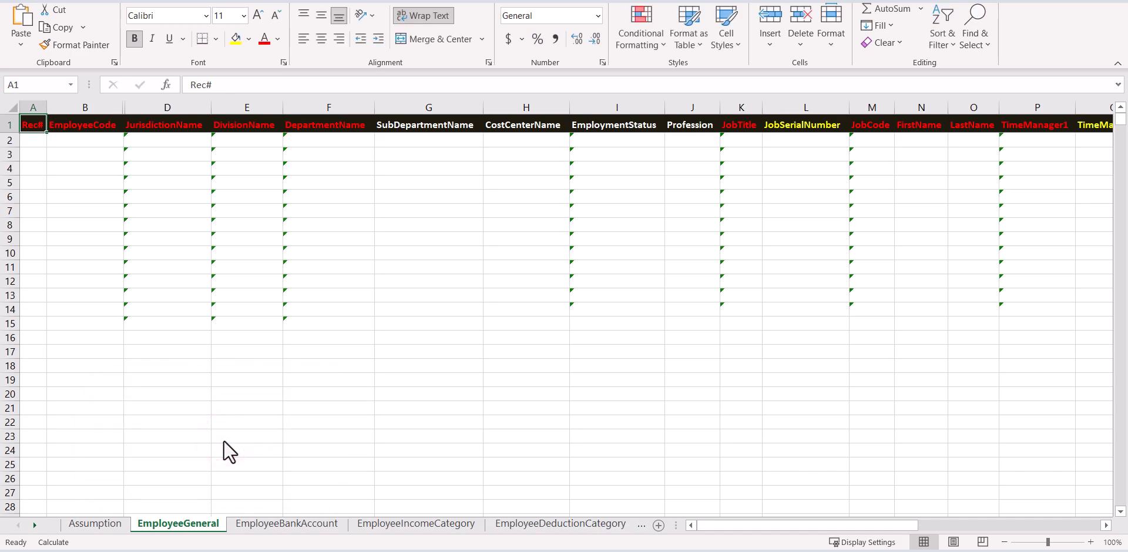
pyautogui.click(100, 124)
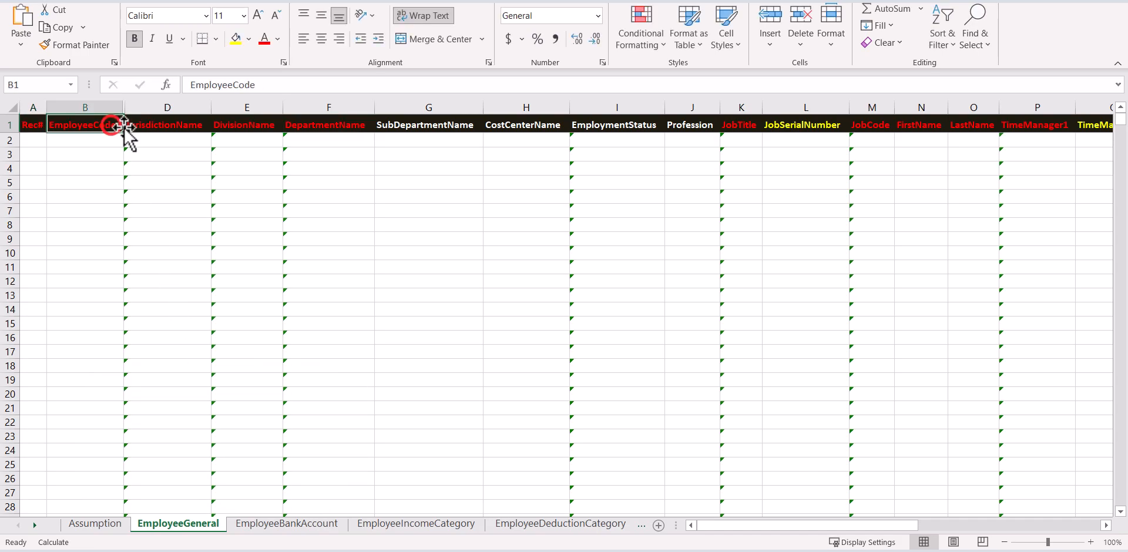
pyautogui.click(143, 128)
pyautogui.click(231, 129)
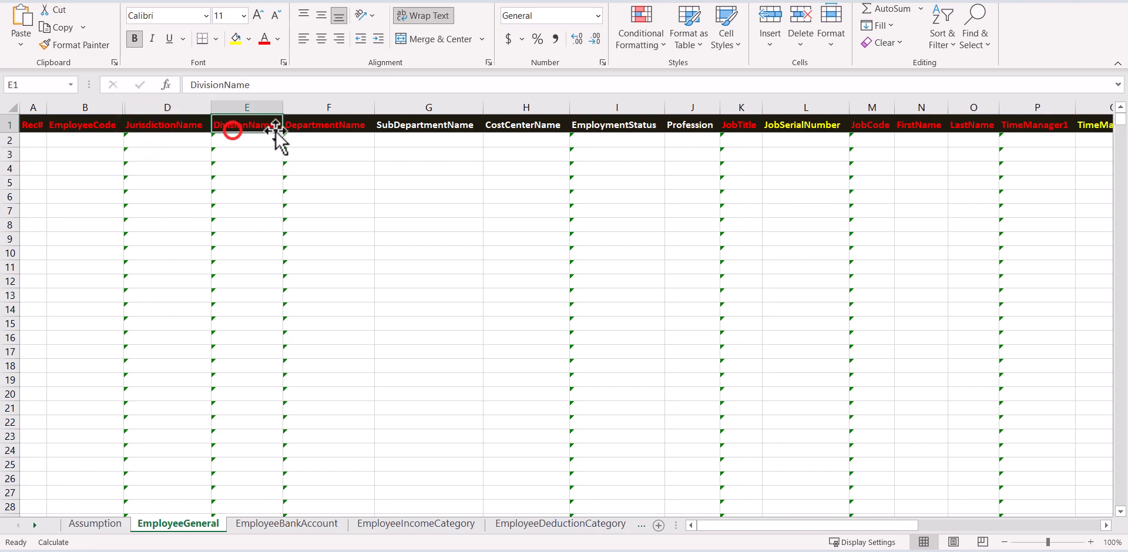
pyautogui.click(304, 126)
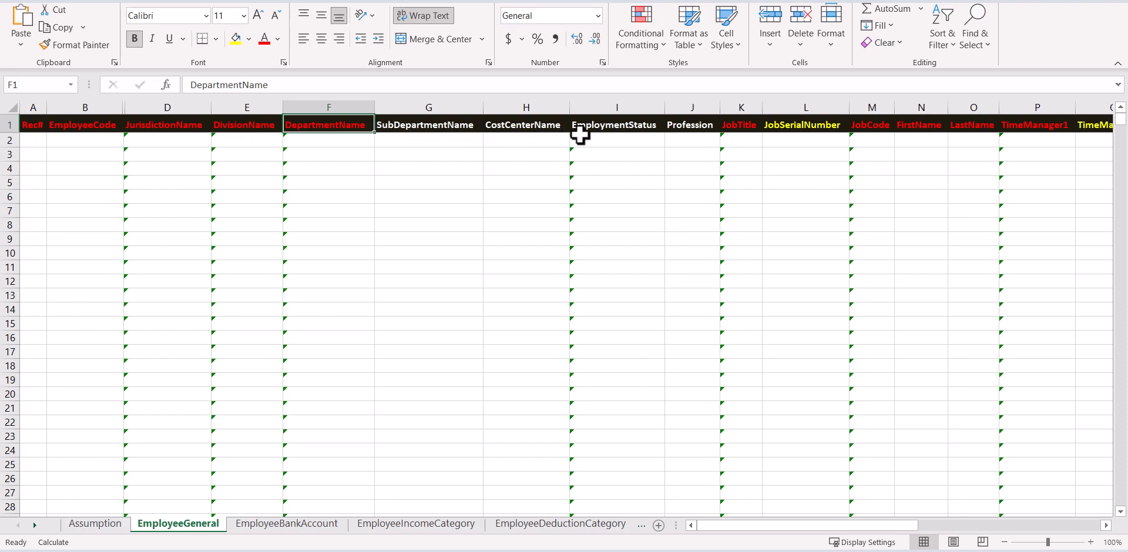
pyautogui.click(816, 131)
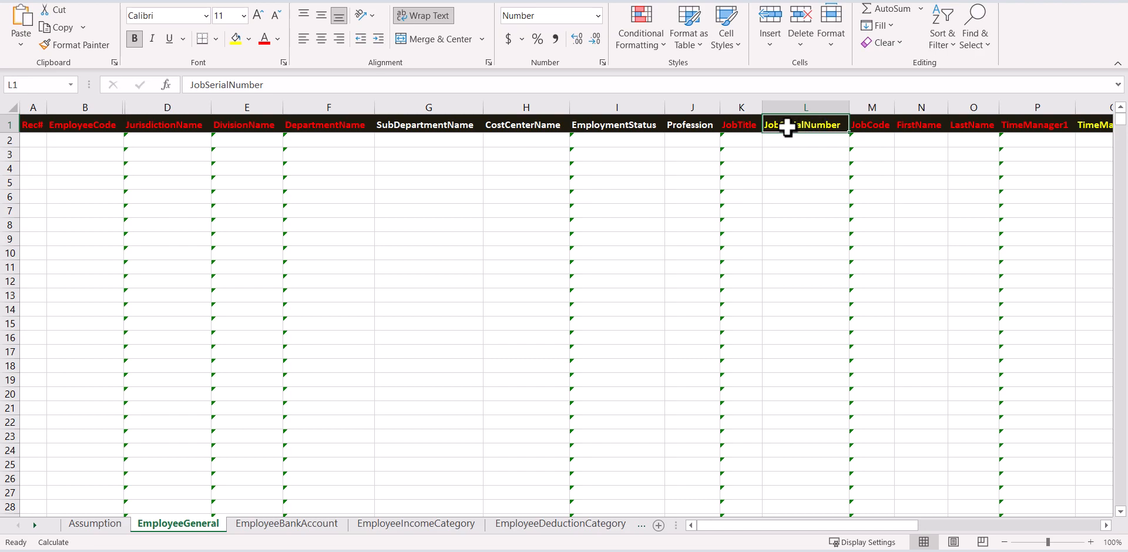
pyautogui.click(525, 125)
pyautogui.click(525, 126)
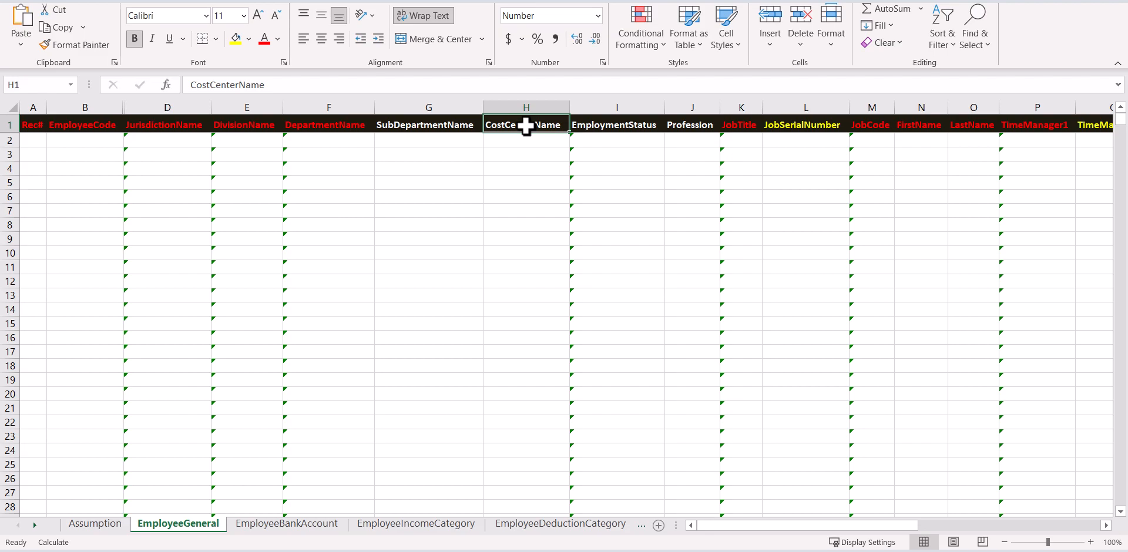
# Select the SubDepartmentName cells G3:G7, then return to Rec# cell A2.
pyautogui.moveTo(459, 151); pyautogui.dragTo(425, 156)
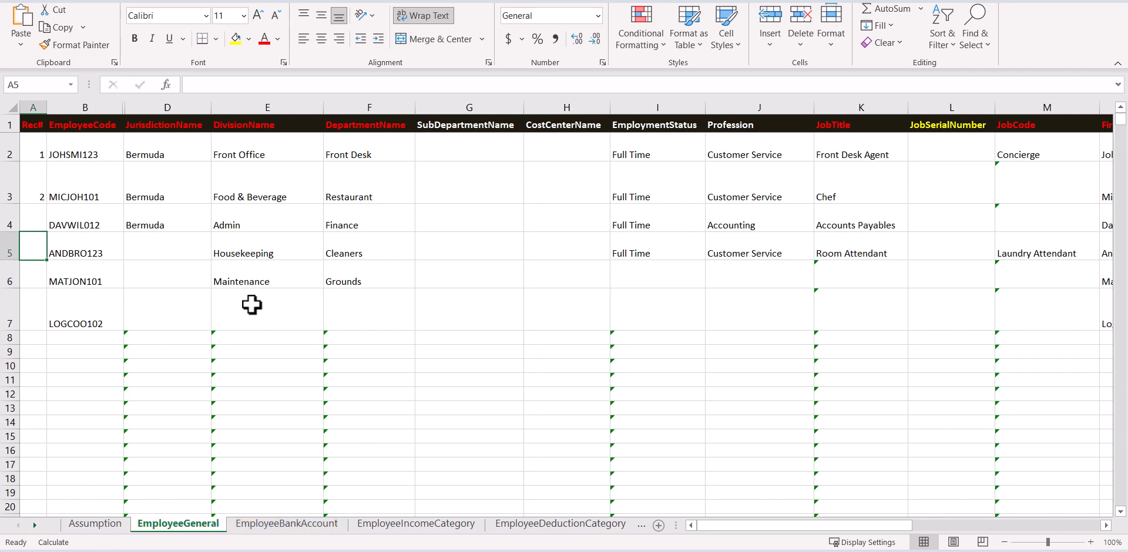
pyautogui.click(43, 155)
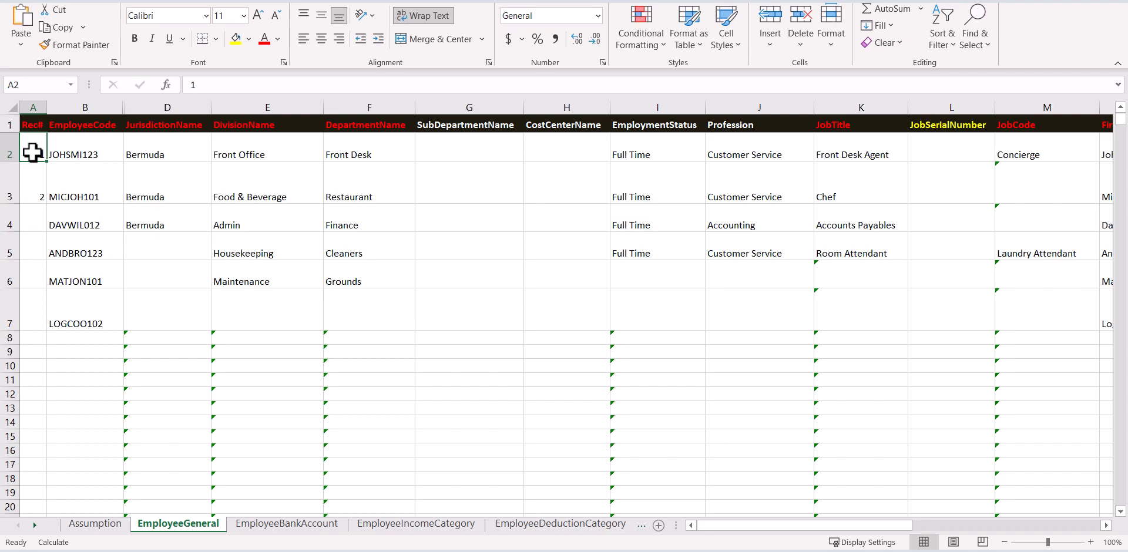
# Extend the 1, 2 series in A2:A3 down to A7 to number rows 1–6.
pyautogui.moveTo(32, 152); pyautogui.dragTo(37, 182)
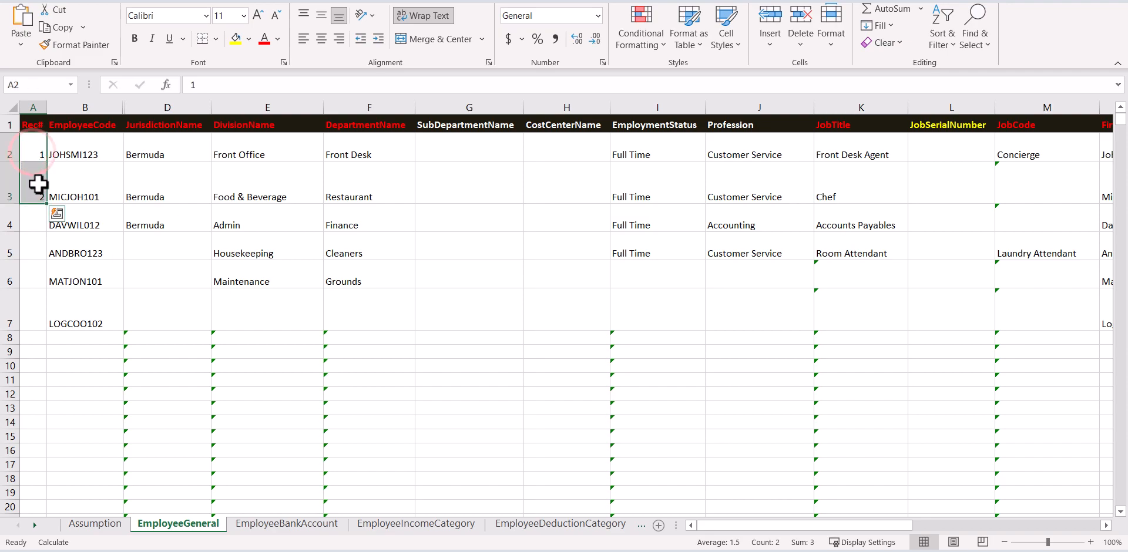
pyautogui.moveTo(46, 204); pyautogui.dragTo(50, 326)
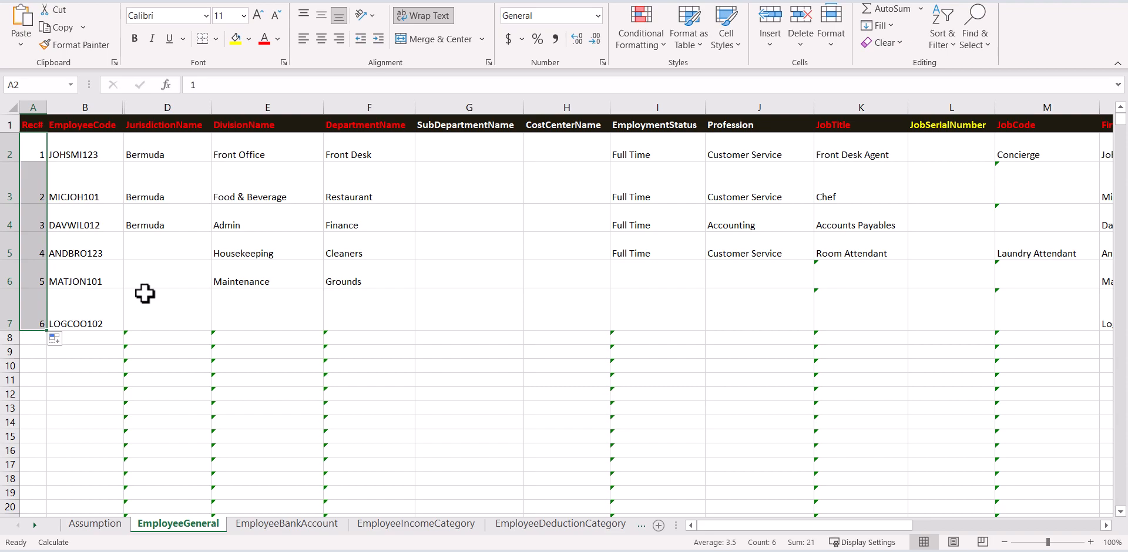
pyautogui.click(106, 151)
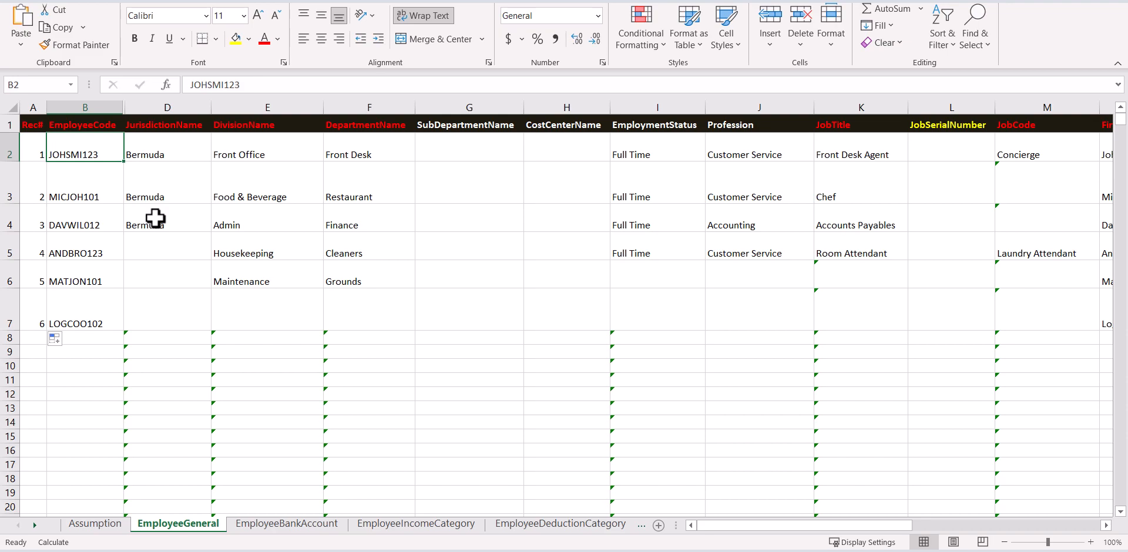
# Copy Bermuda from D4 down the jurisdiction column to D7.
pyautogui.click(166, 241)
pyautogui.click(198, 218)
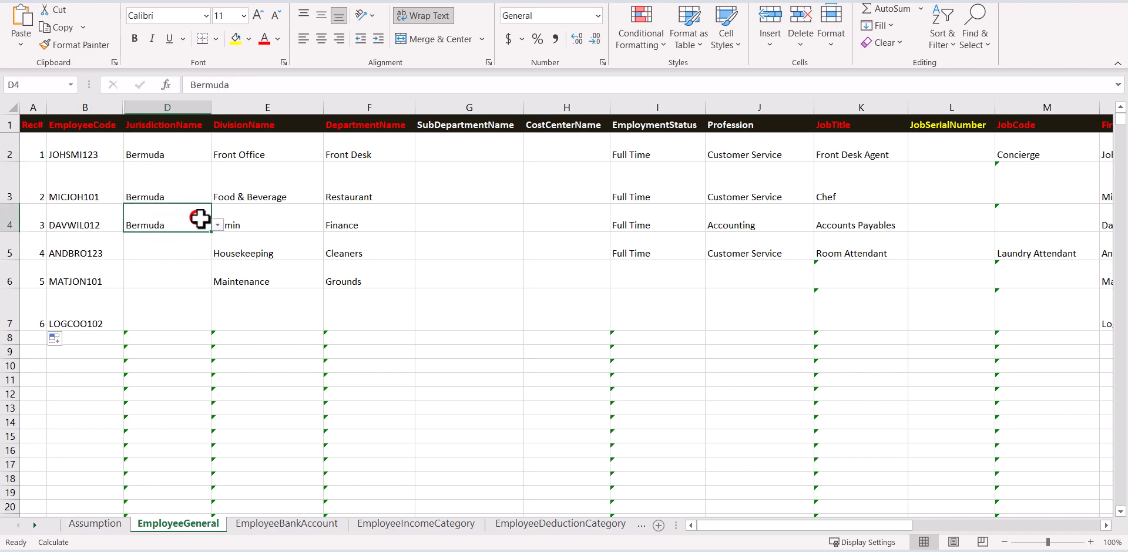
pyautogui.moveTo(210, 231); pyautogui.dragTo(218, 322)
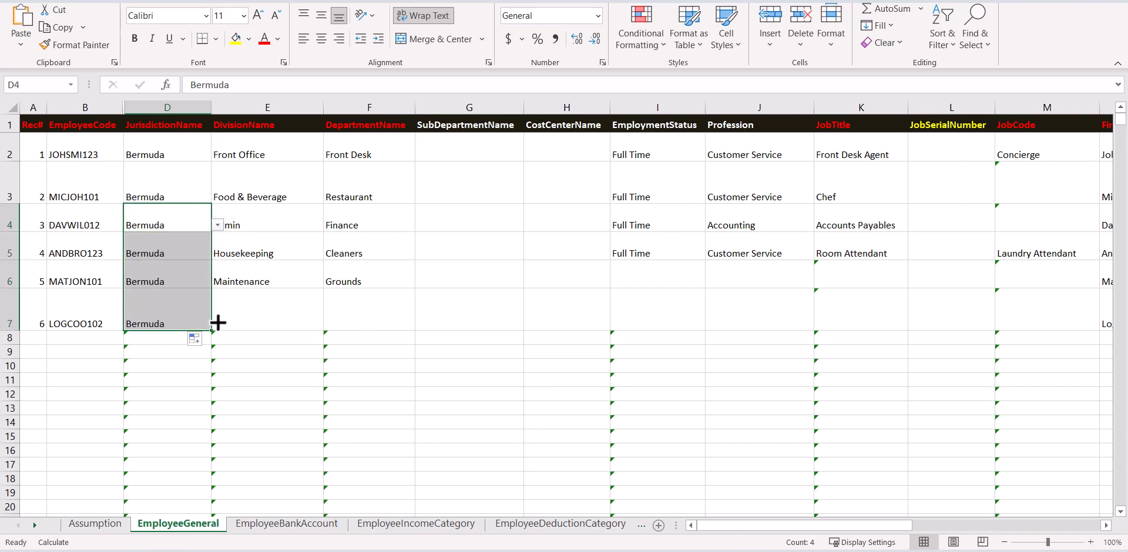
# Set the sixth employee's division to Admin and department to Management in E7:F7.
pyautogui.click(272, 317)
pyautogui.click(329, 326)
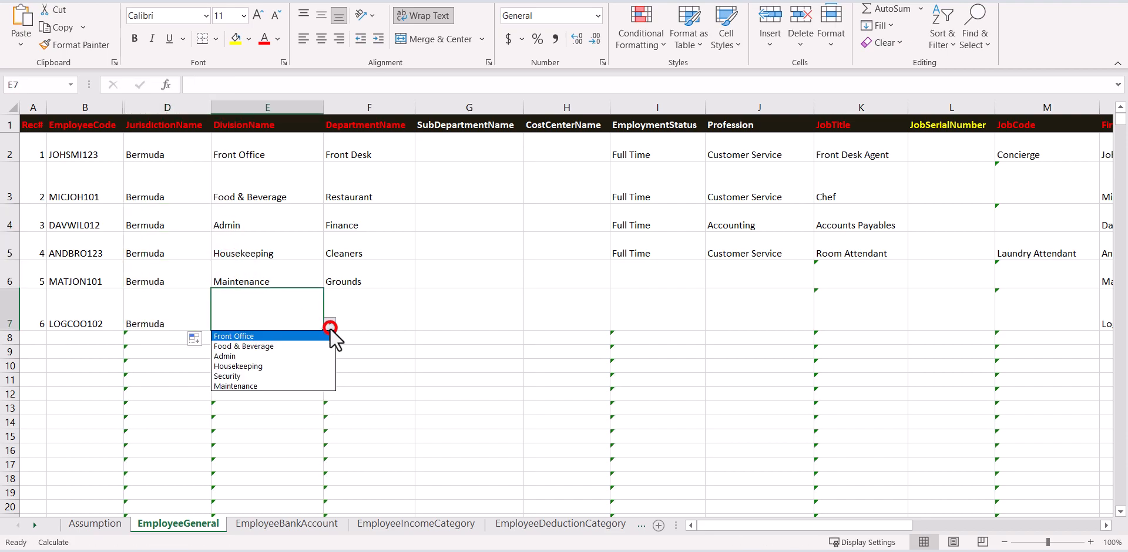
pyautogui.click(308, 354)
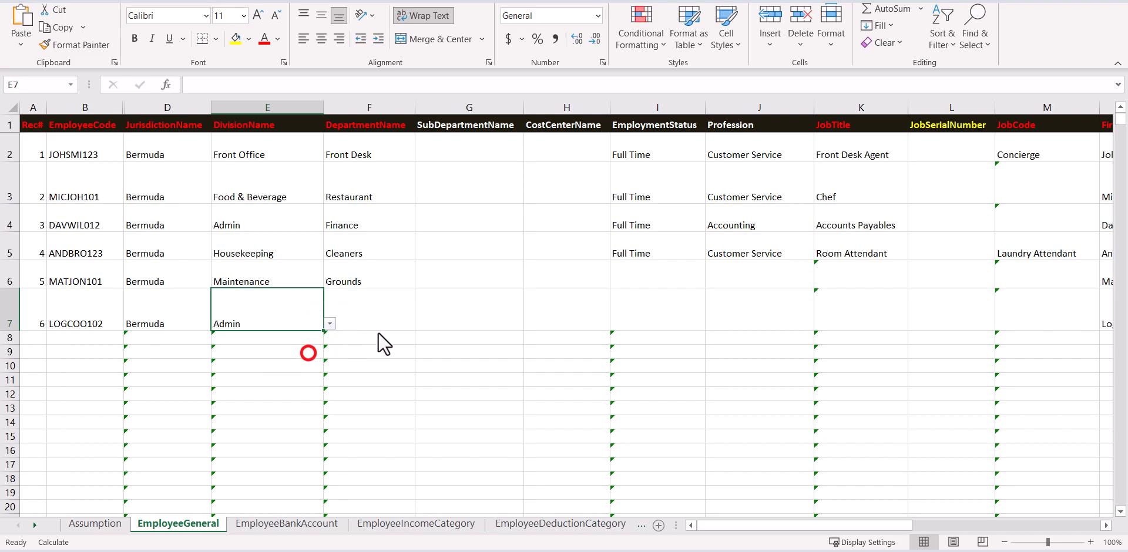
pyautogui.click(383, 323)
pyautogui.click(420, 324)
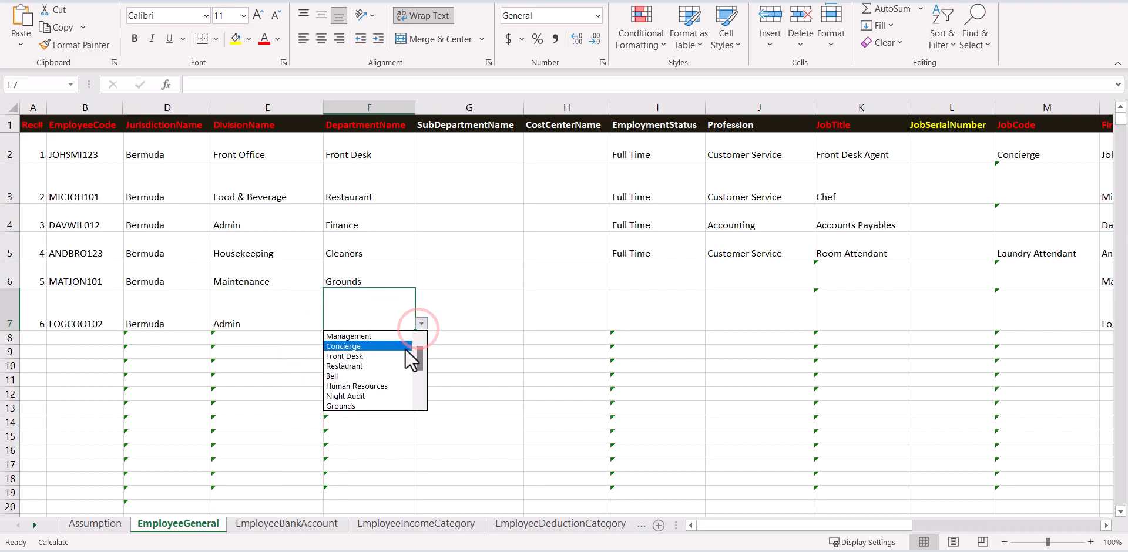
pyautogui.click(400, 337)
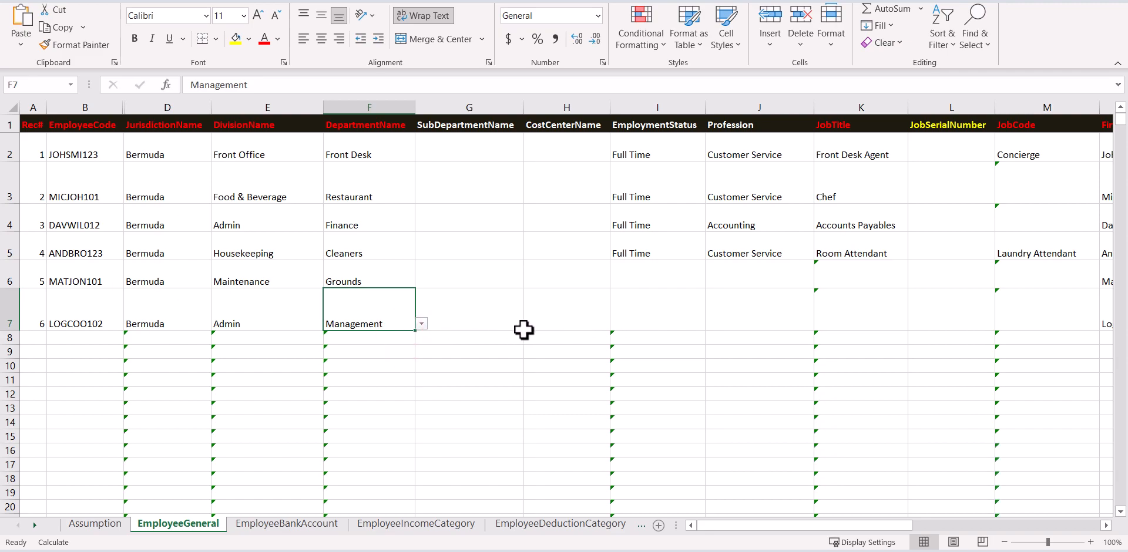
pyautogui.doubleClick(393, 323)
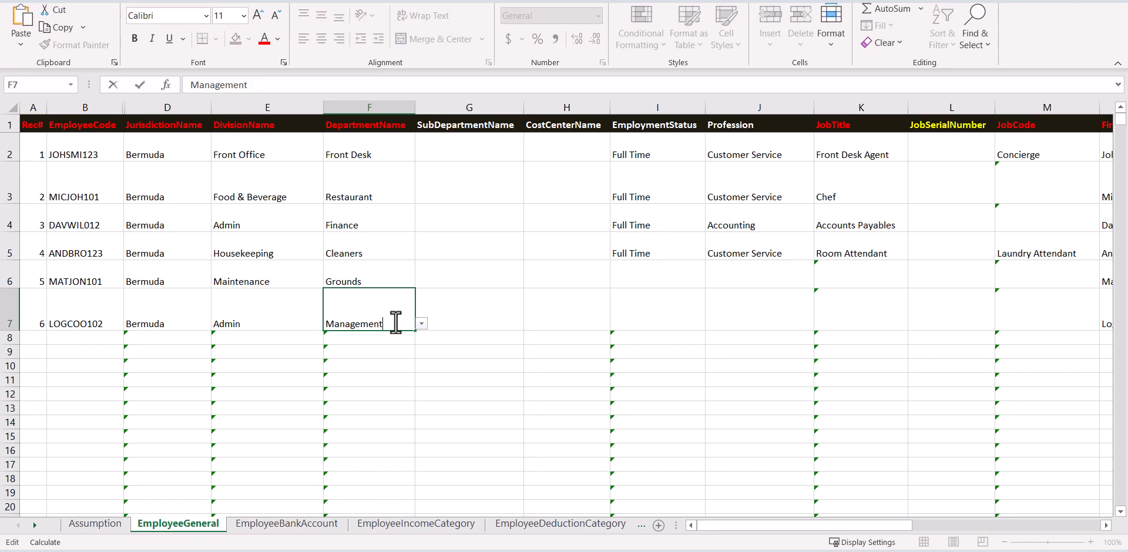
# Set the employment status in I6 and I7 to Full Time.
pyautogui.click(678, 282)
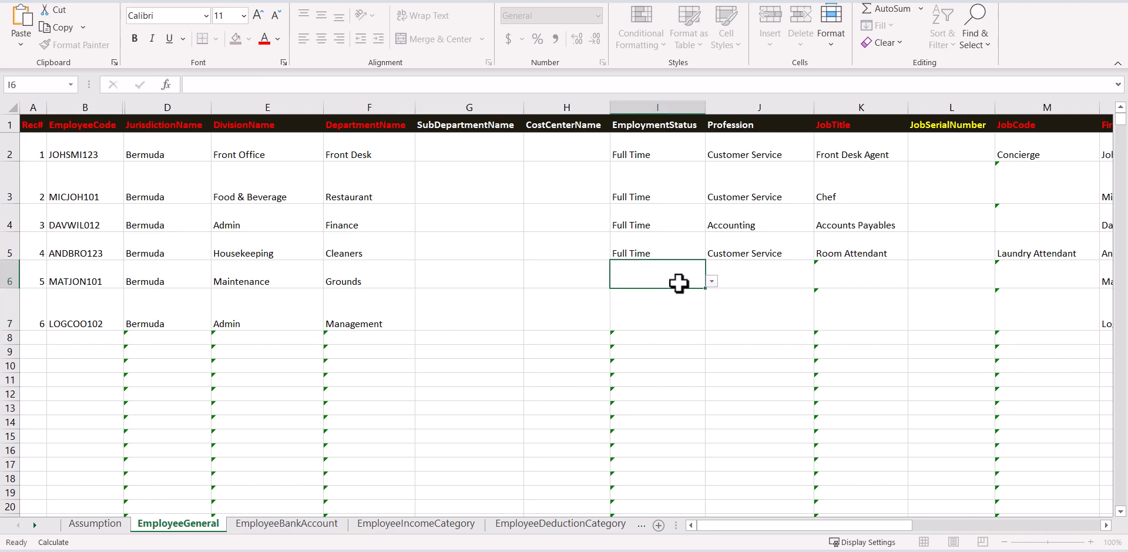
pyautogui.click(712, 282)
pyautogui.click(703, 292)
pyautogui.click(694, 315)
pyautogui.click(711, 324)
pyautogui.click(696, 338)
# Set professions to Landscaping in J6 and Administration / Other in J7.
pyautogui.click(783, 286)
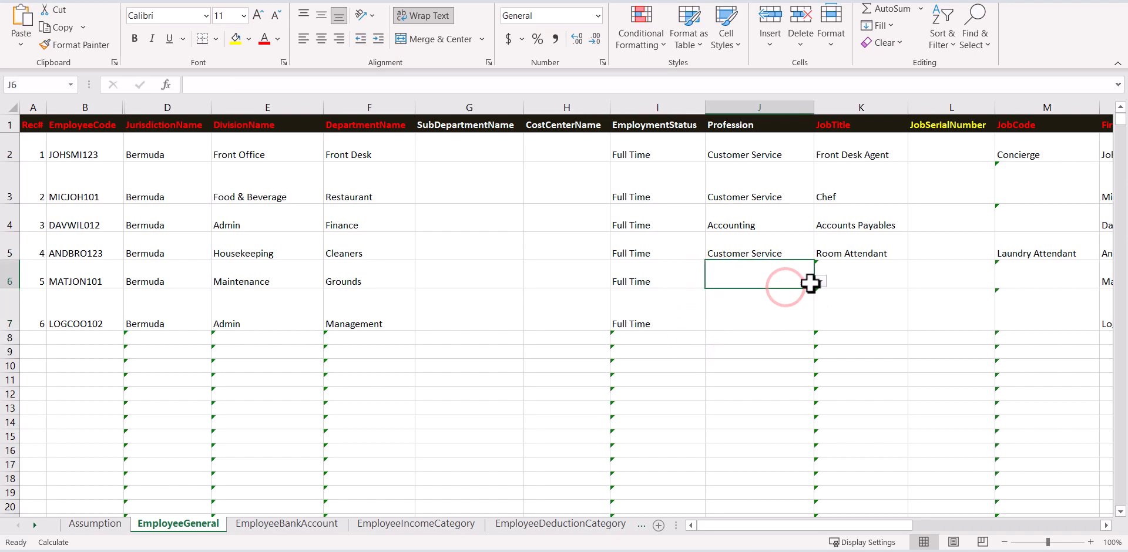
pyautogui.click(819, 282)
pyautogui.click(773, 351)
pyautogui.click(776, 322)
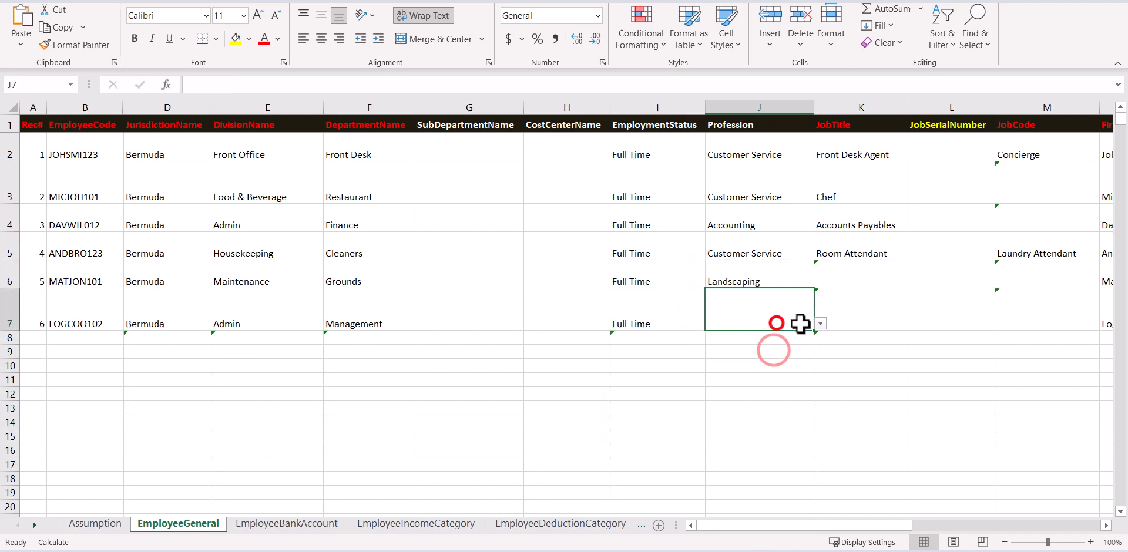
pyautogui.click(820, 324)
pyautogui.click(789, 350)
# Set the job titles in K6 and K7 to Grounds Man and Accounts Manager.
pyautogui.click(861, 270)
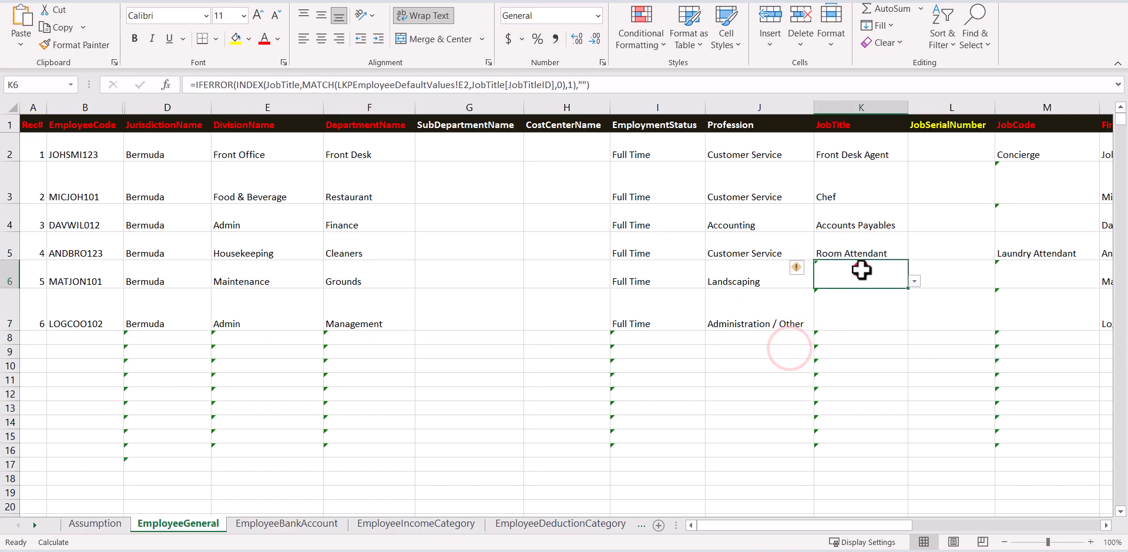
pyautogui.click(914, 282)
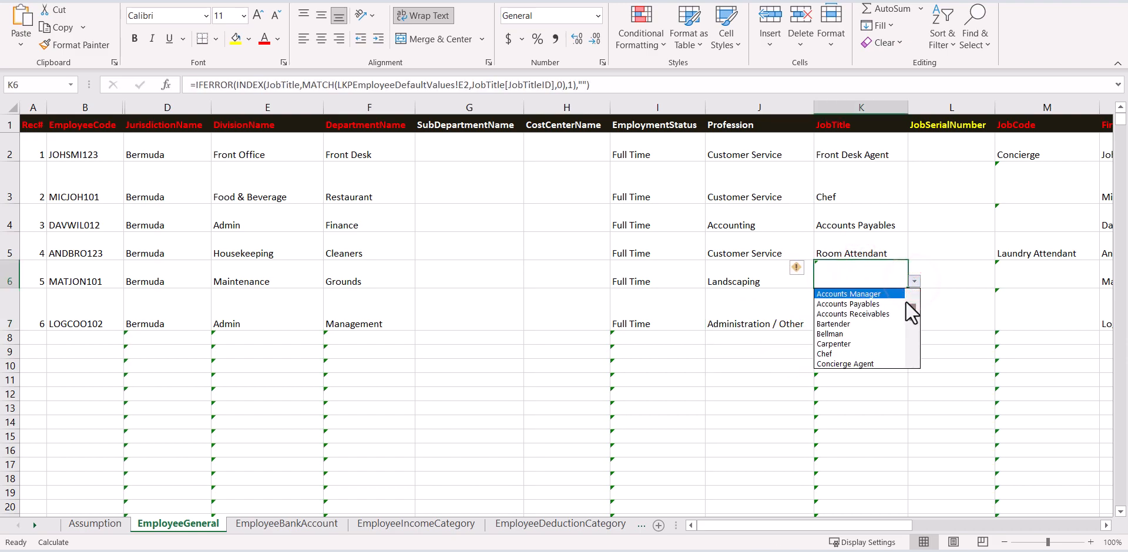
pyautogui.click(887, 338)
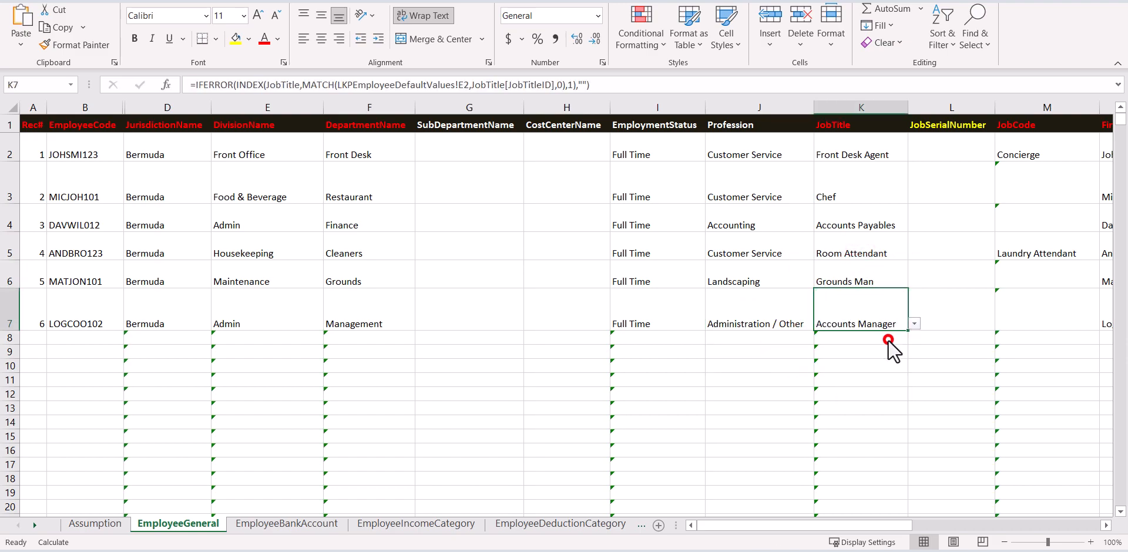
pyautogui.click(951, 324)
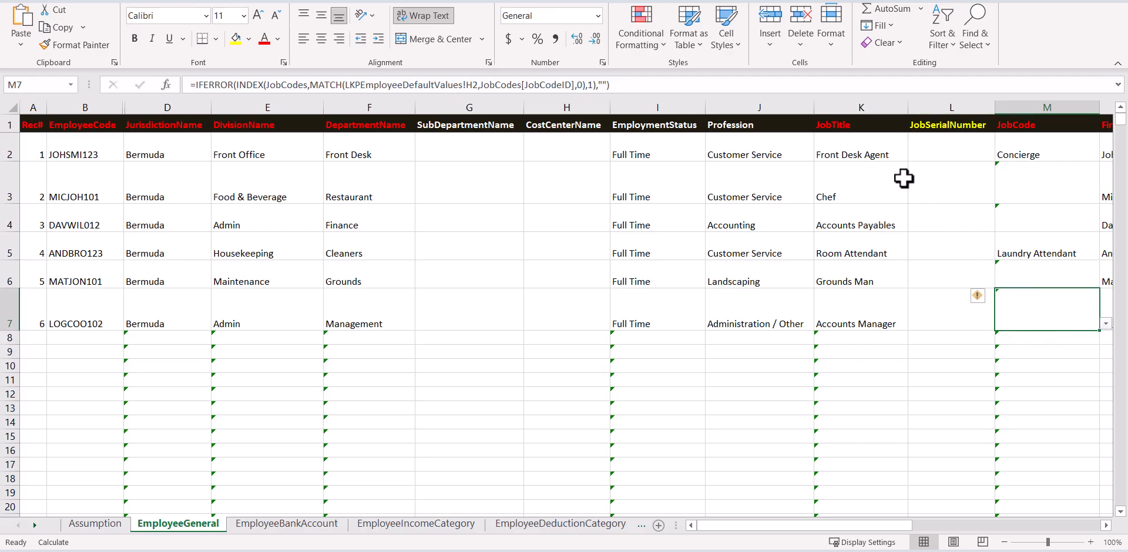
# Check the job title in K2 and the job code in M2.
pyautogui.click(870, 152)
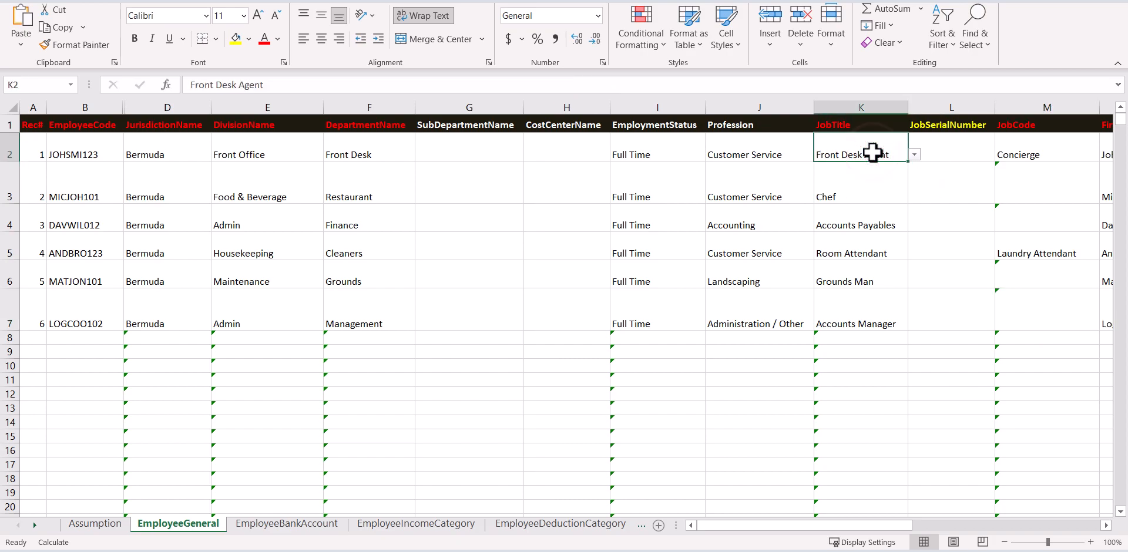
pyautogui.click(1016, 151)
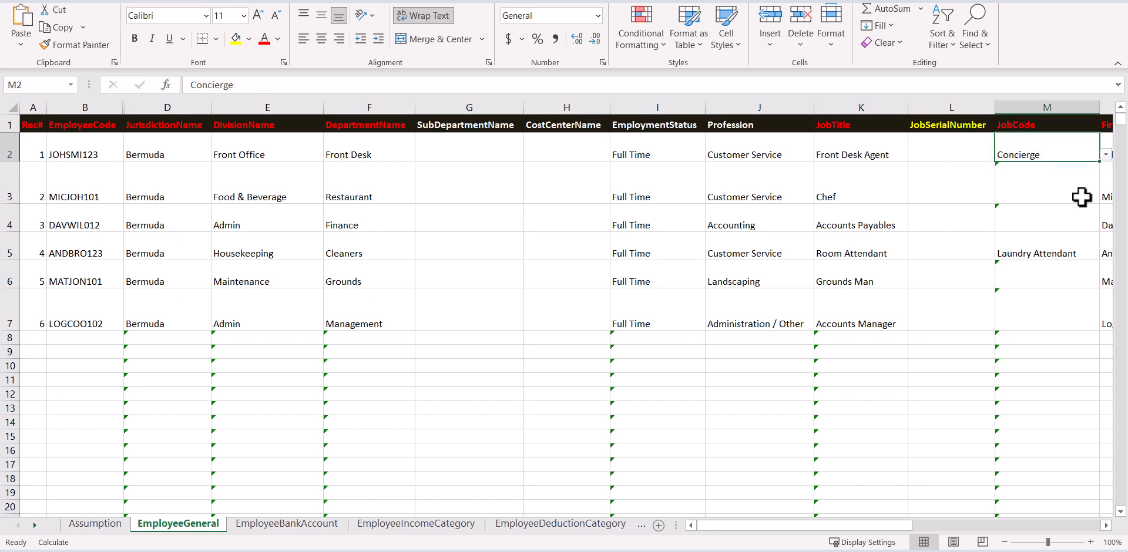
pyautogui.moveTo(905, 524); pyautogui.dragTo(977, 536)
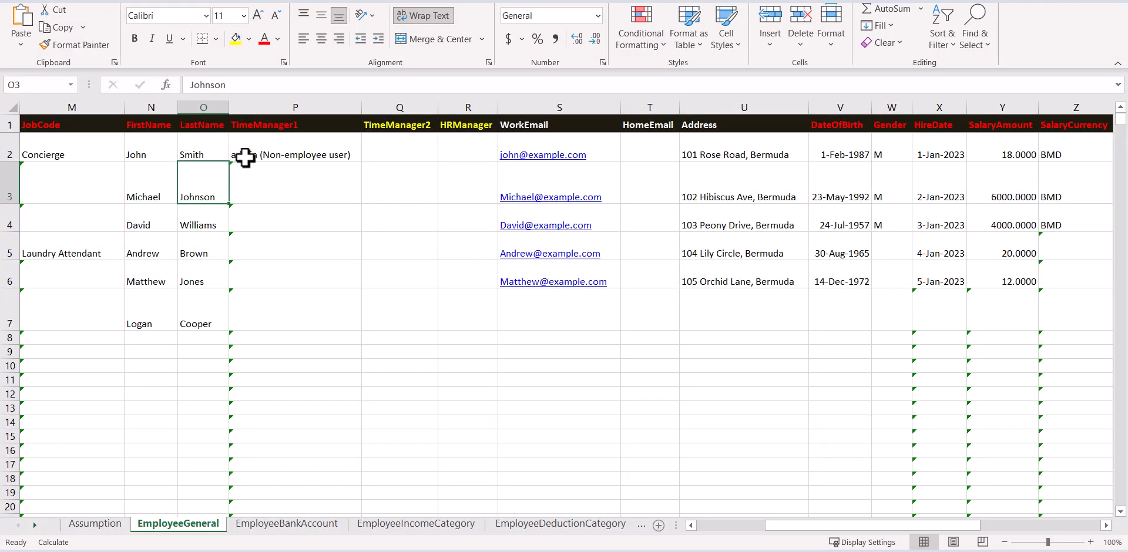
# Copy admin (Non-employee user) from P2 down to P7 as every employee's TimeManager1.
pyautogui.click(308, 186)
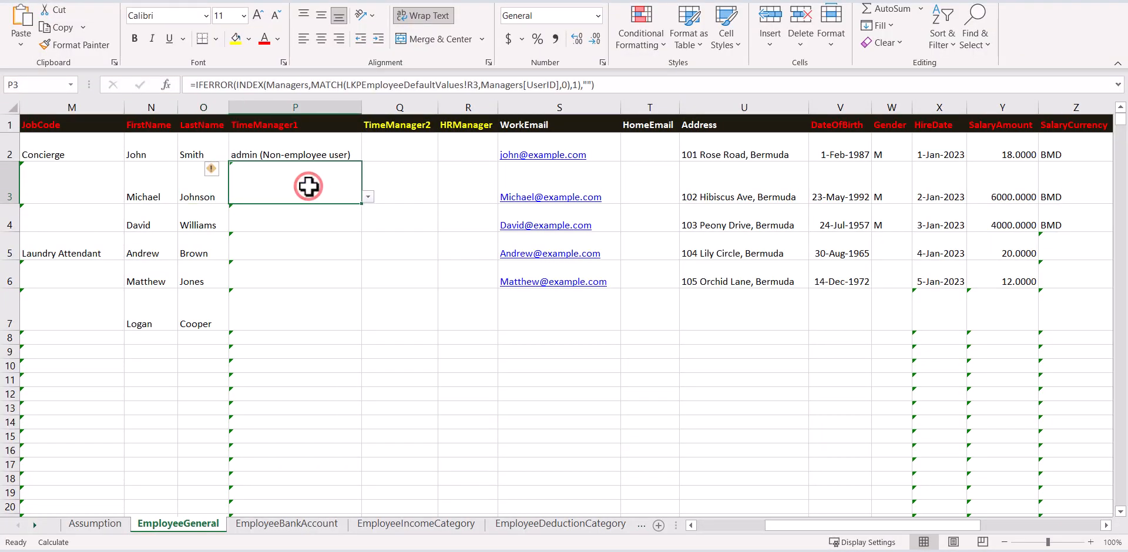
pyautogui.click(390, 185)
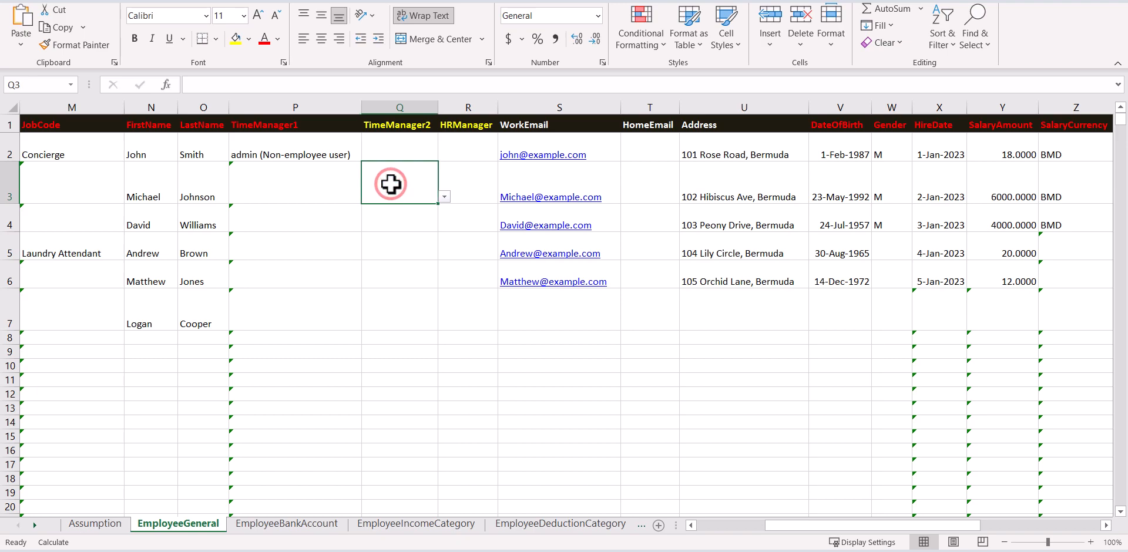
pyautogui.click(320, 155)
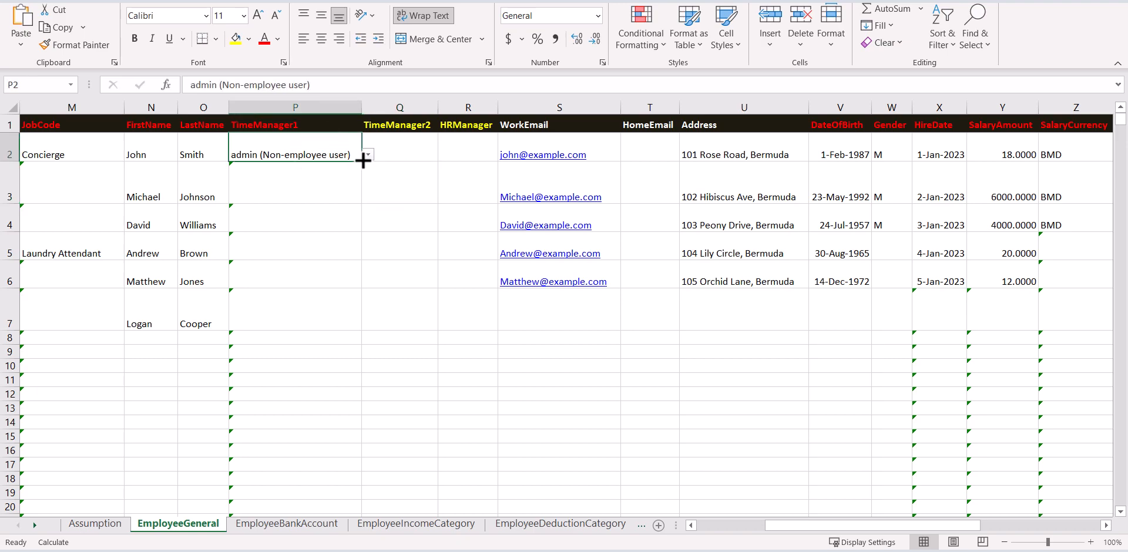
pyautogui.moveTo(363, 162); pyautogui.dragTo(345, 321)
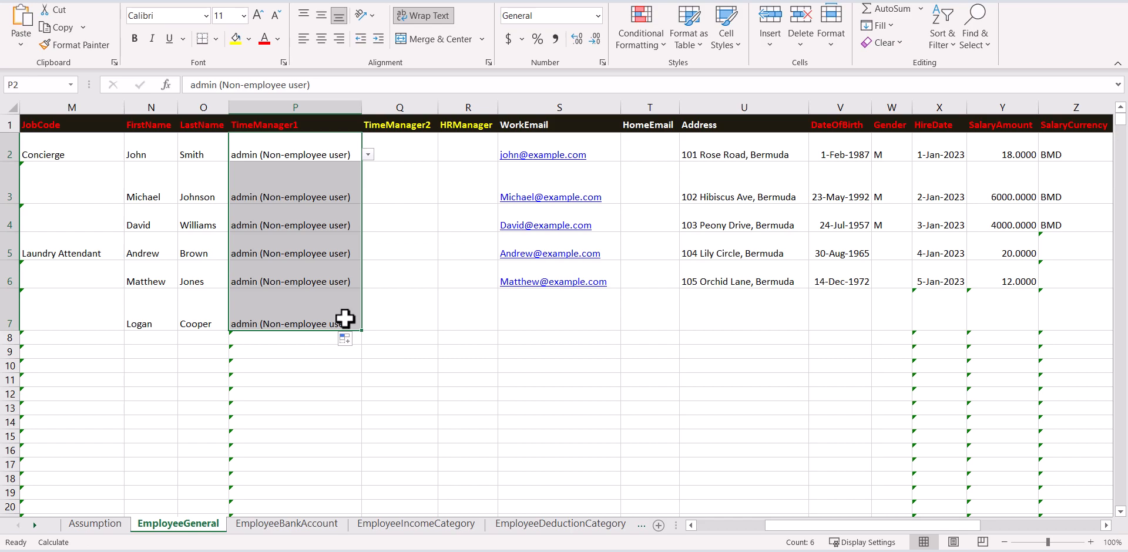
pyautogui.click(458, 153)
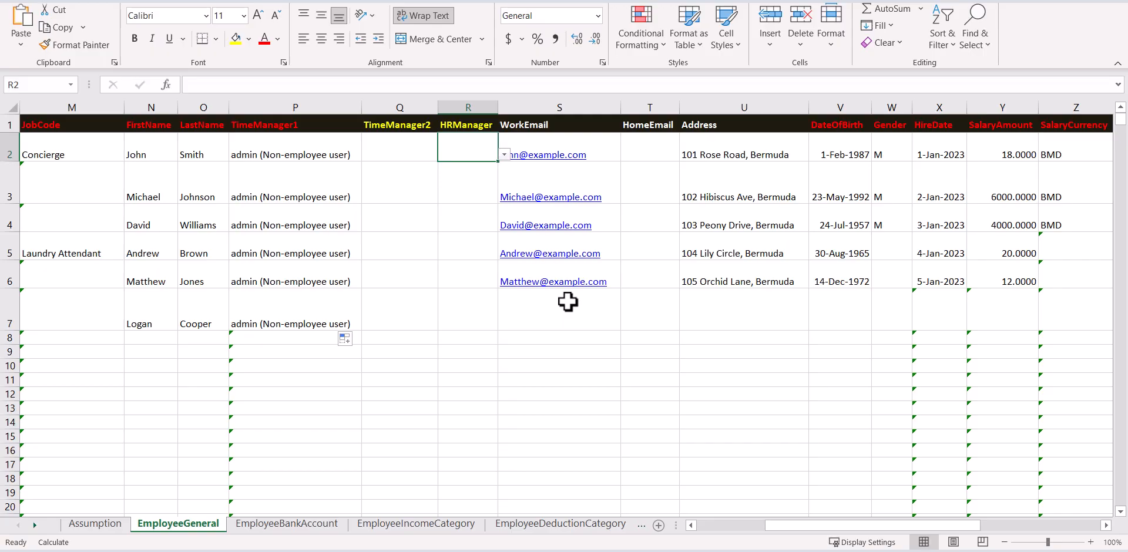
pyautogui.click(567, 301)
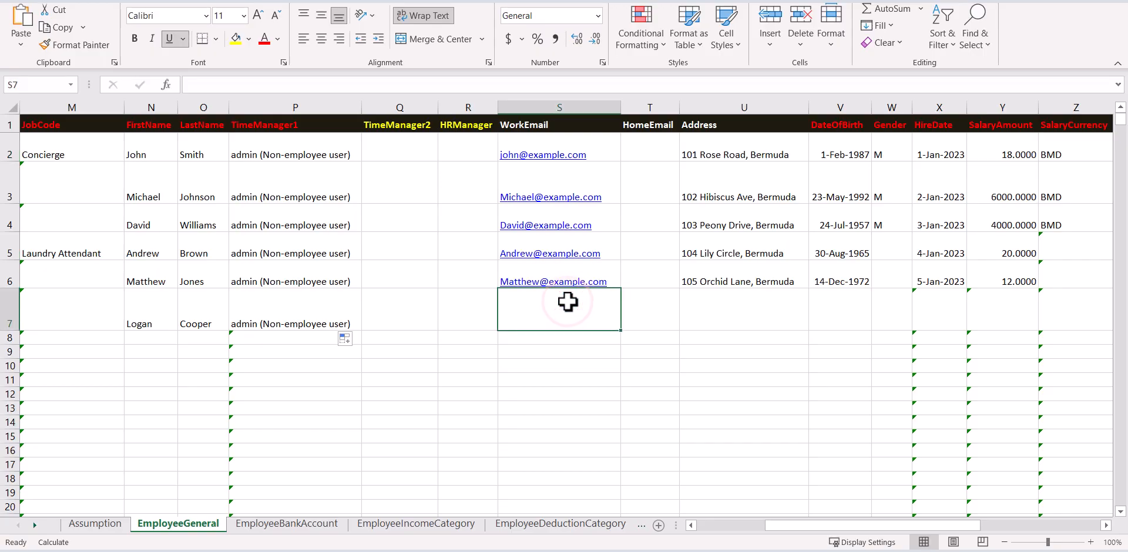
pyautogui.write('Logan@example.')
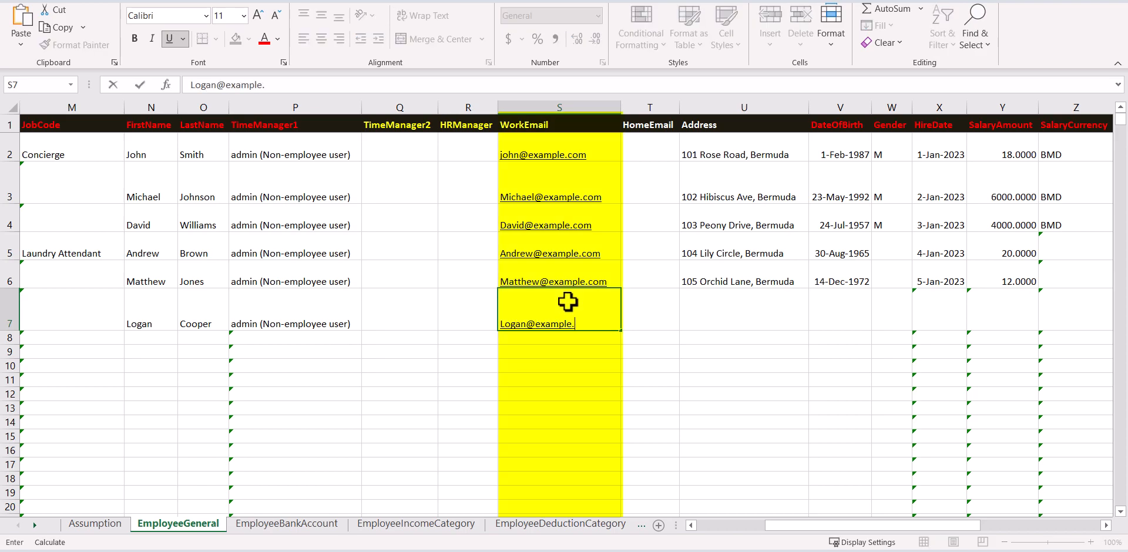
pyautogui.write('com')
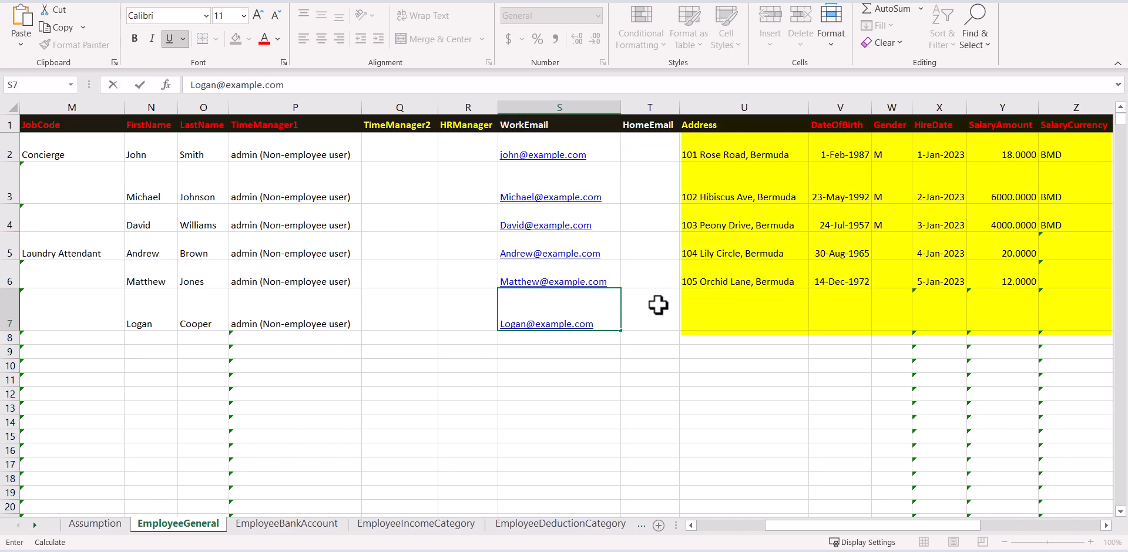
pyautogui.click(717, 305)
pyautogui.press('Tab')
pyautogui.write('05/06/1967')
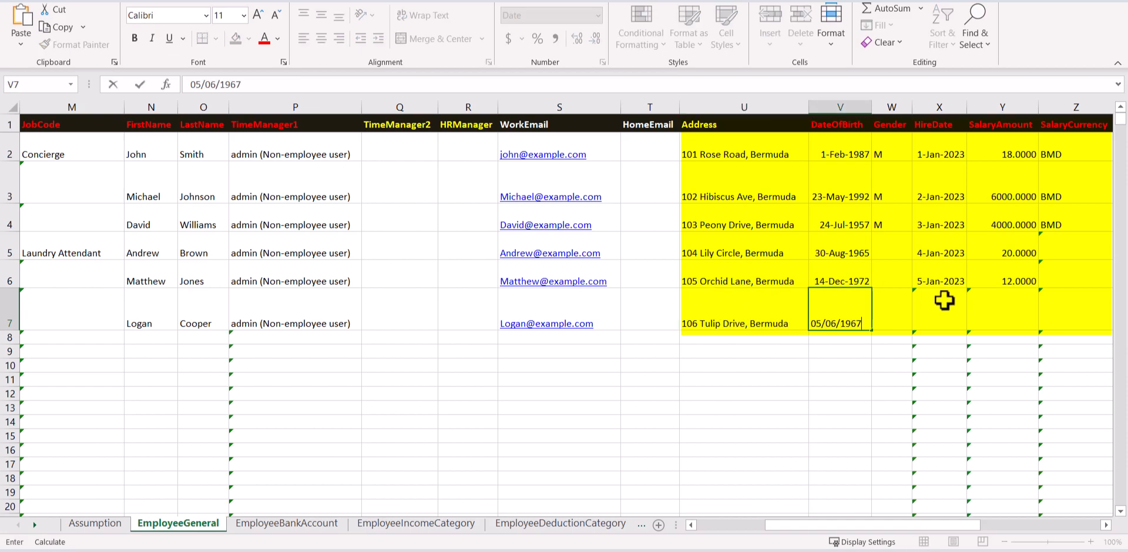
# Copy gender M from W4 down to W7 and enter hire date 06/01/2023 in X7.
pyautogui.click(902, 226)
pyautogui.moveTo(911, 231); pyautogui.dragTo(939, 319)
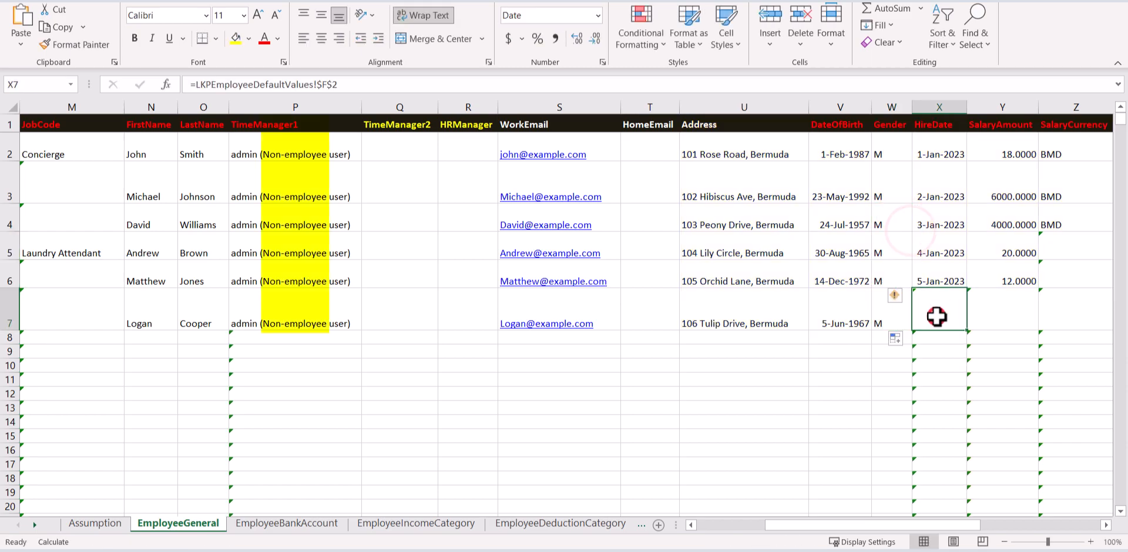
pyautogui.click(937, 317)
pyautogui.write('06/01/2023')
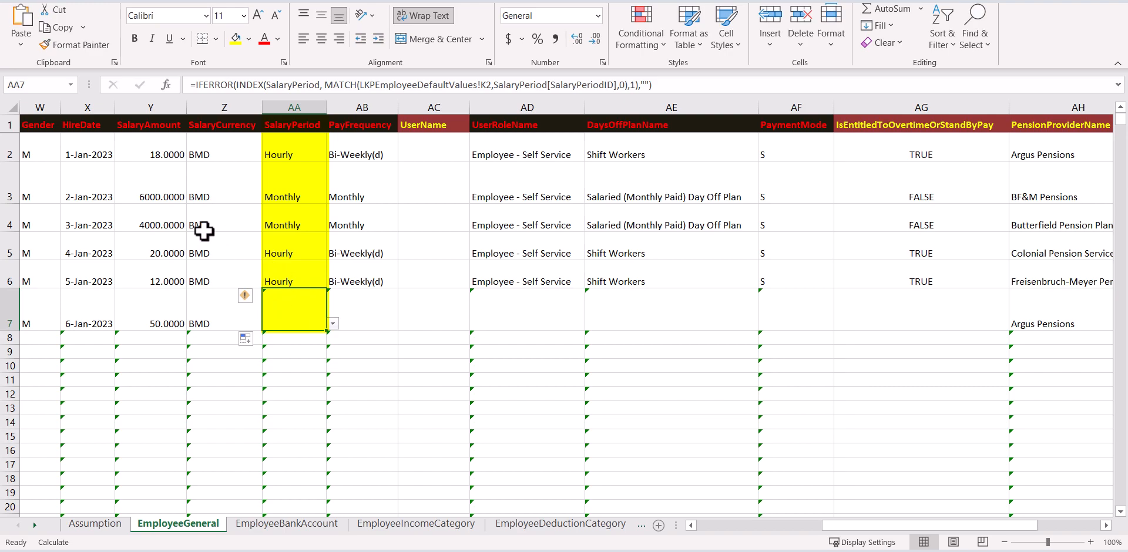
# Review the existing salary amounts and salary periods in rows 4 and 5.
pyautogui.click(171, 219)
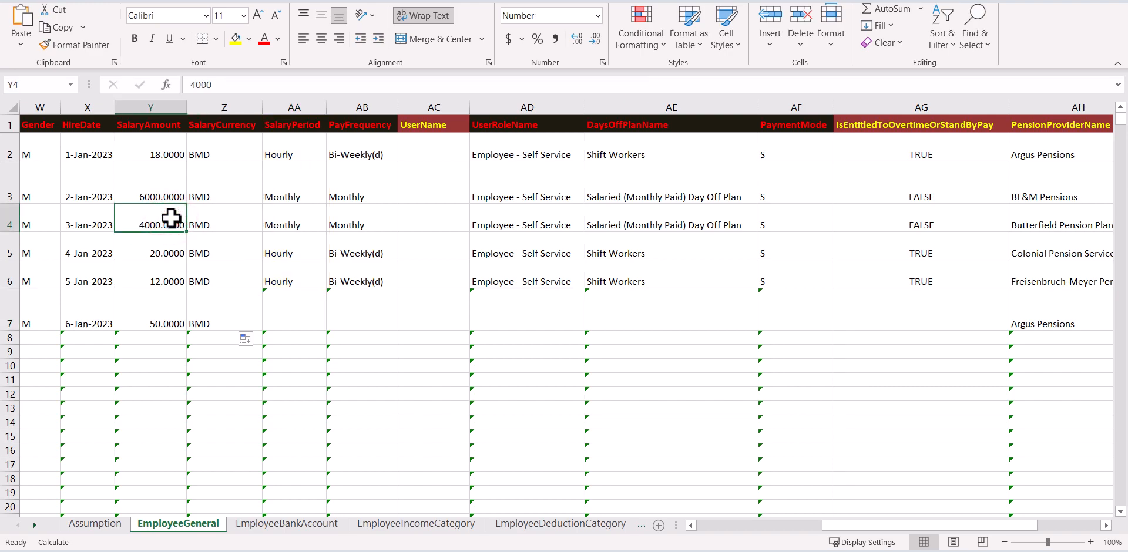
pyautogui.click(283, 219)
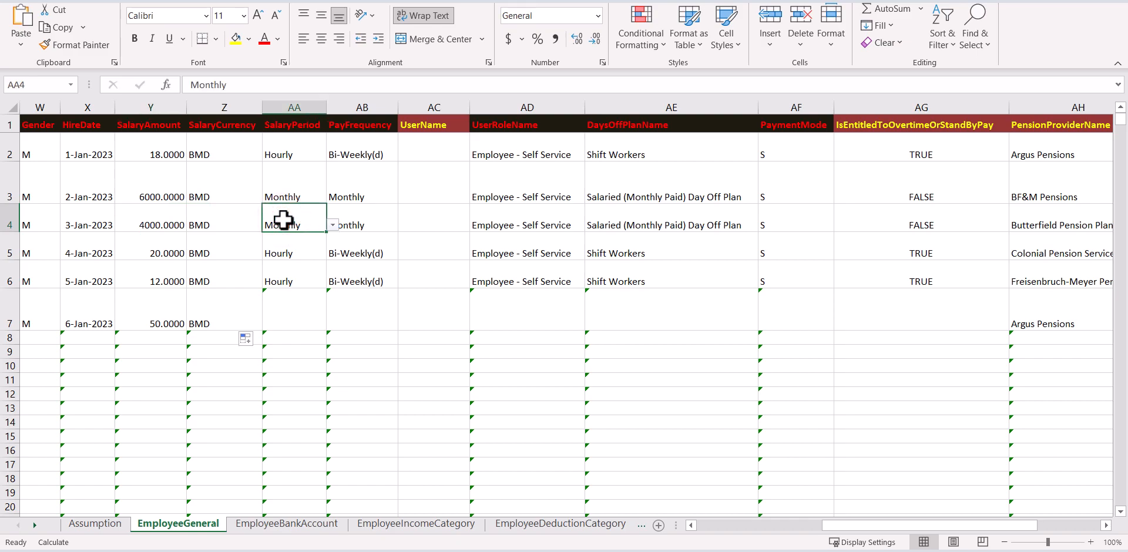
pyautogui.click(166, 246)
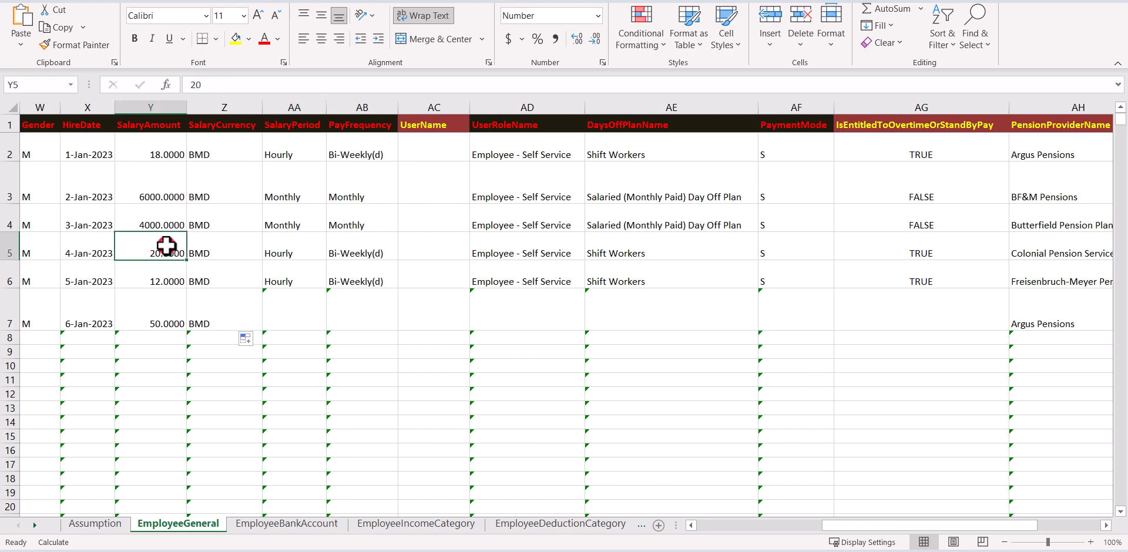
pyautogui.click(277, 247)
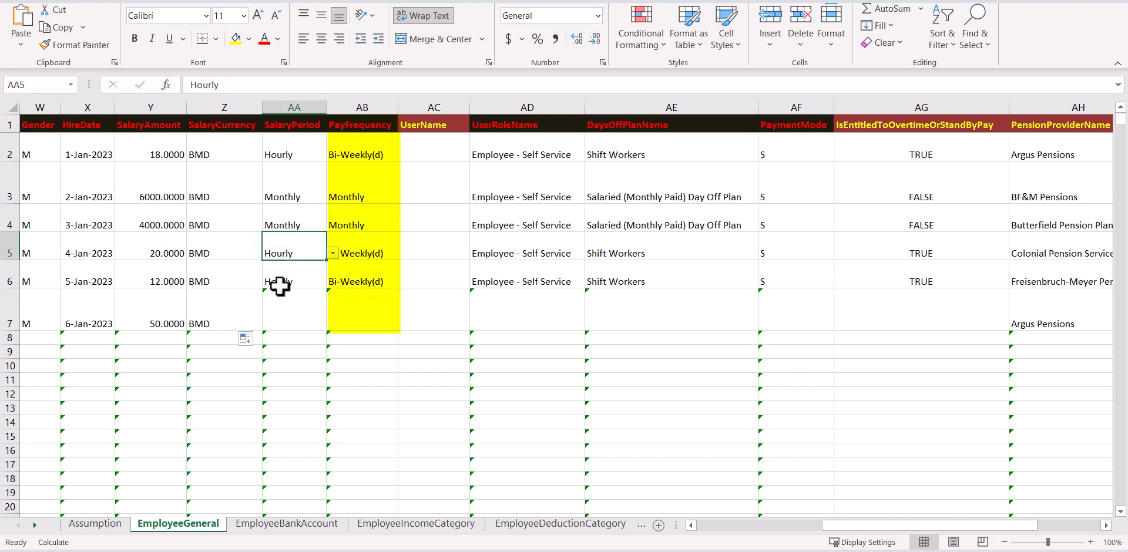
# Choose Hourly in AA7 and Bi-Weekly(d) in AB7 from their dropdown lists.
pyautogui.click(288, 315)
pyautogui.click(331, 325)
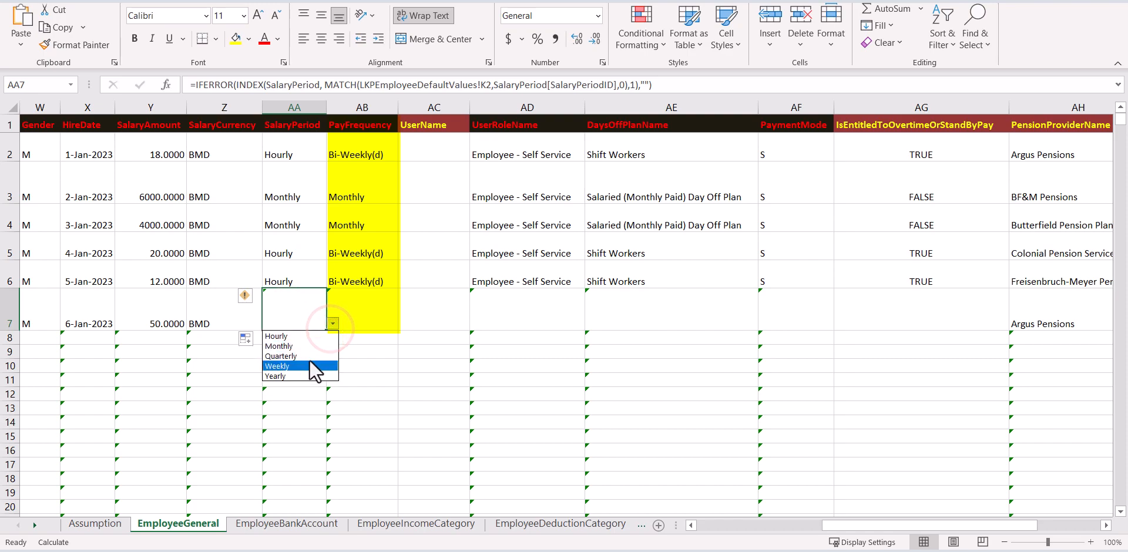
pyautogui.click(302, 336)
pyautogui.click(356, 306)
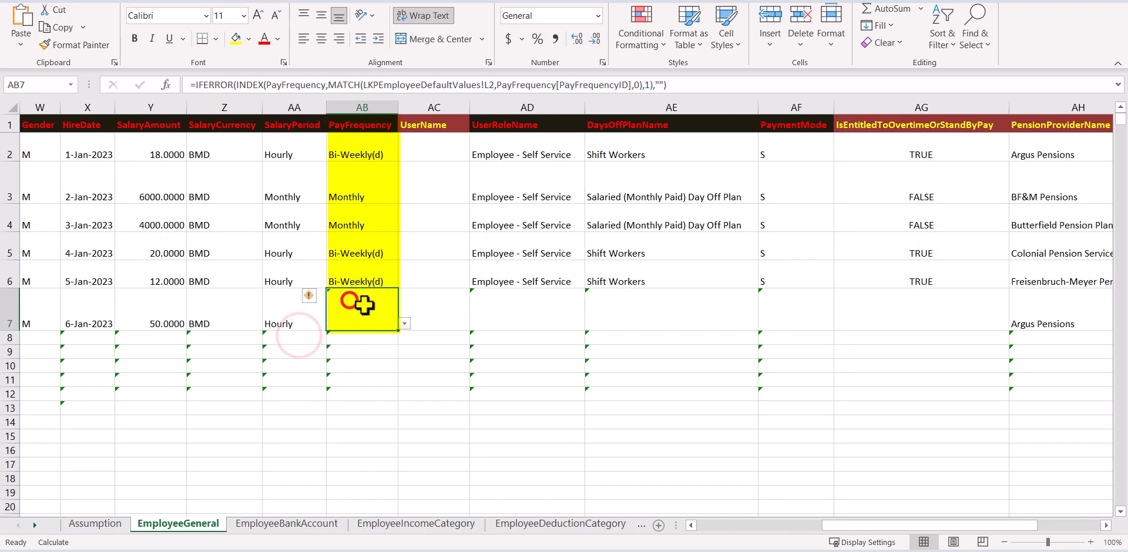
pyautogui.click(402, 326)
pyautogui.click(360, 346)
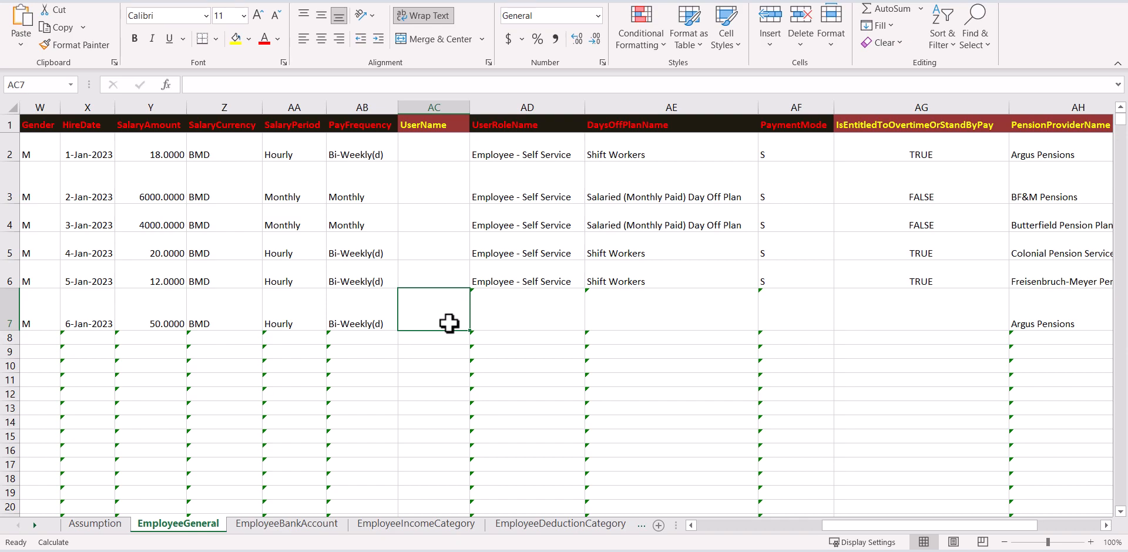
# Give row 7 the Employee - Self Service user role in AD7.
pyautogui.click(520, 313)
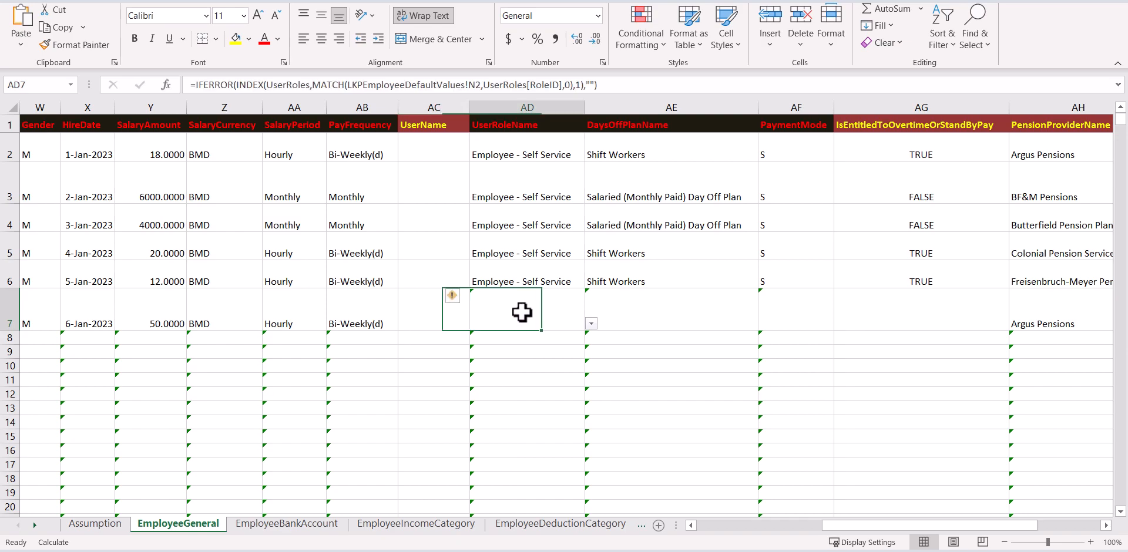
pyautogui.click(591, 323)
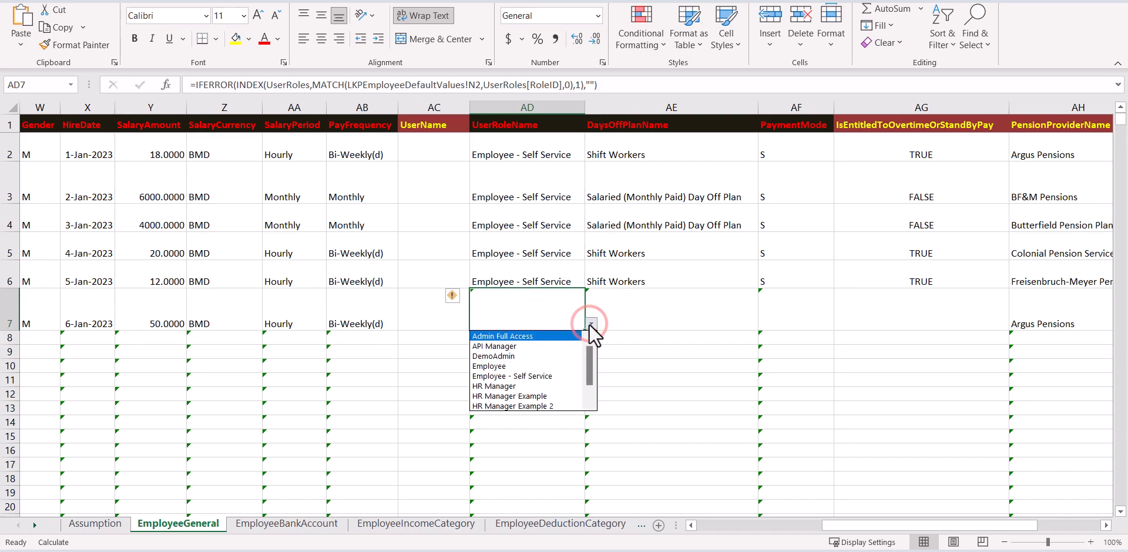
pyautogui.click(551, 376)
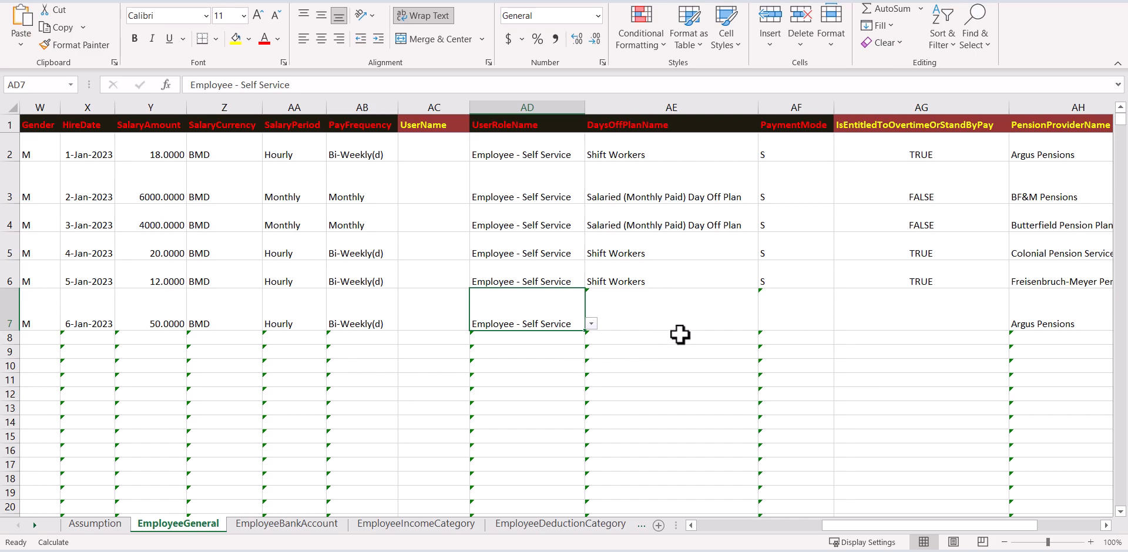
# Choose Shift Workers in AE7 and payment mode S in AF7, then scroll right.
pyautogui.click(718, 321)
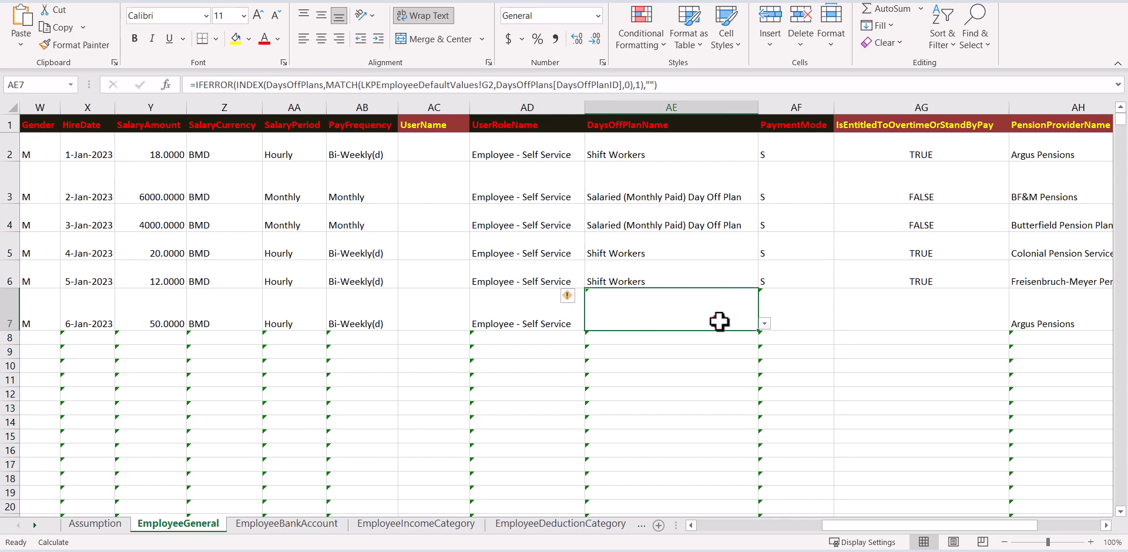
pyautogui.click(765, 324)
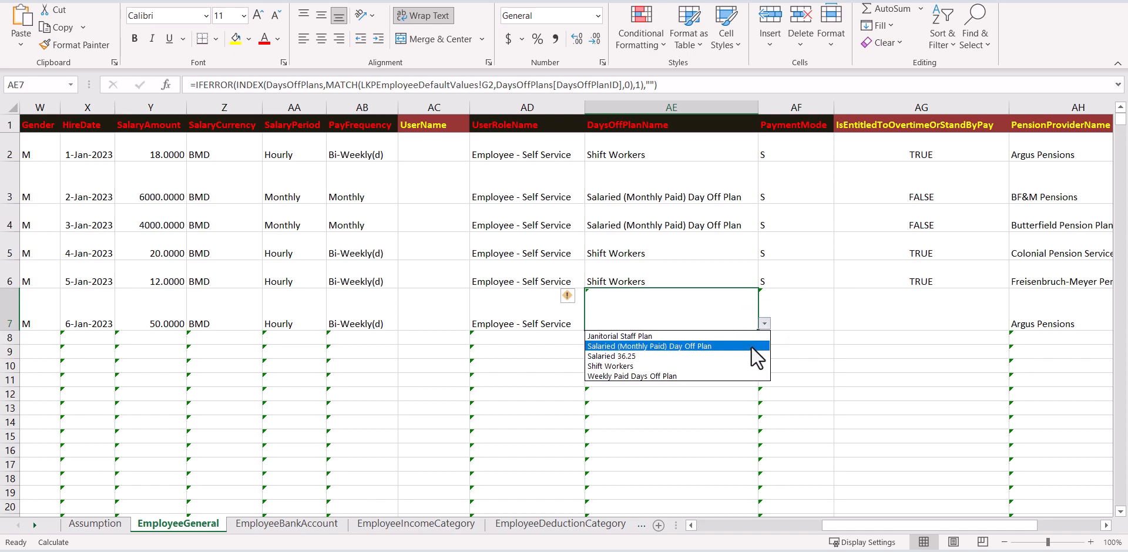
pyautogui.click(748, 364)
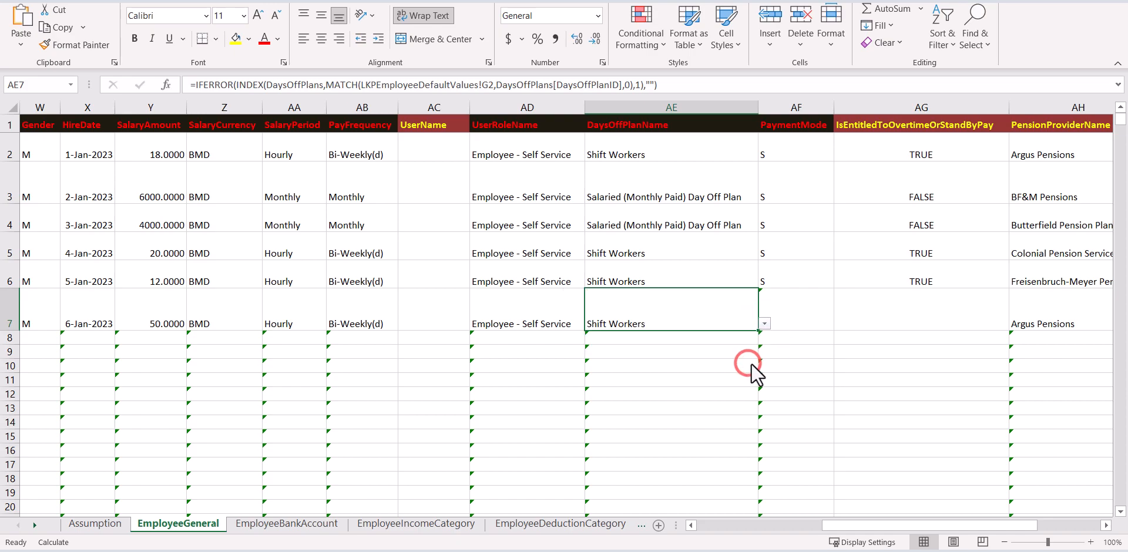
pyautogui.click(818, 321)
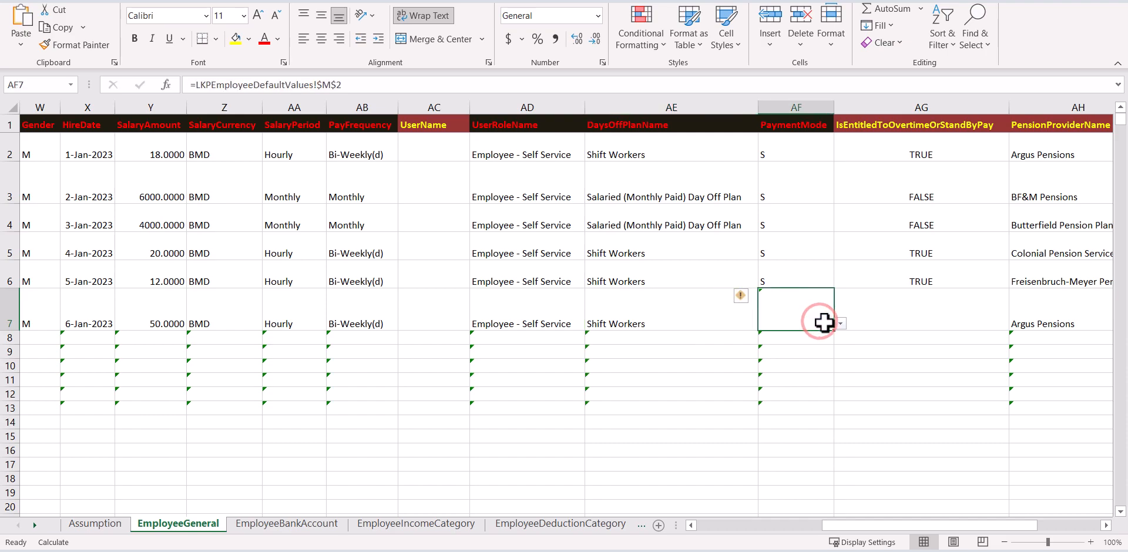
pyautogui.click(840, 323)
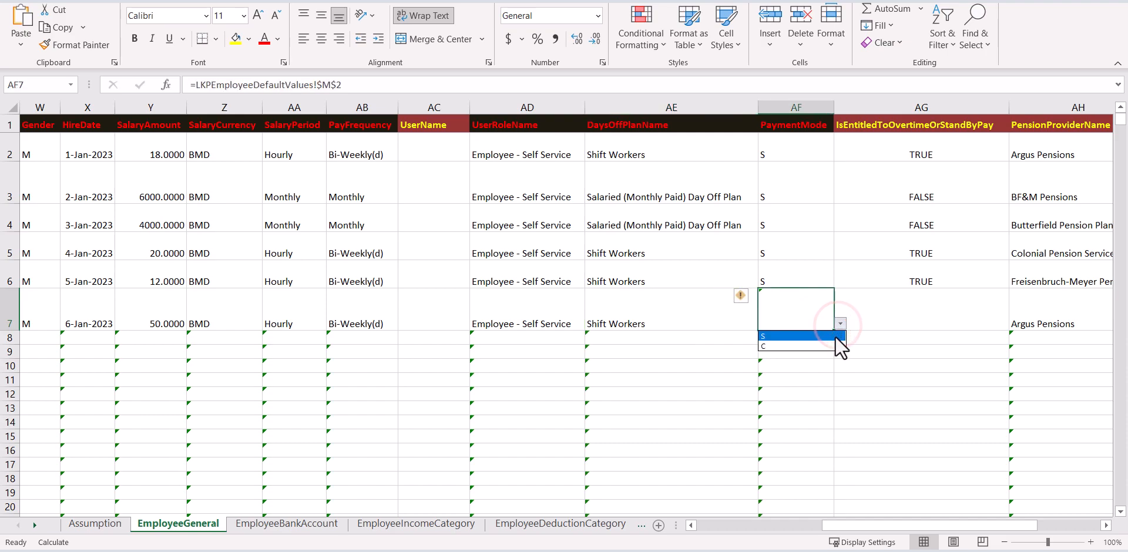
pyautogui.click(831, 337)
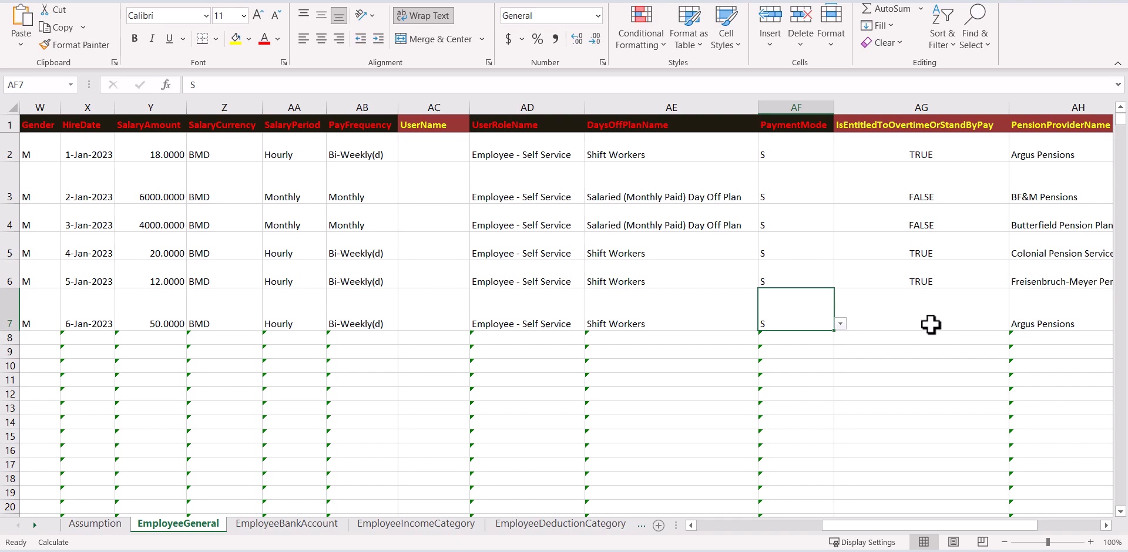
pyautogui.moveTo(869, 525); pyautogui.dragTo(921, 534)
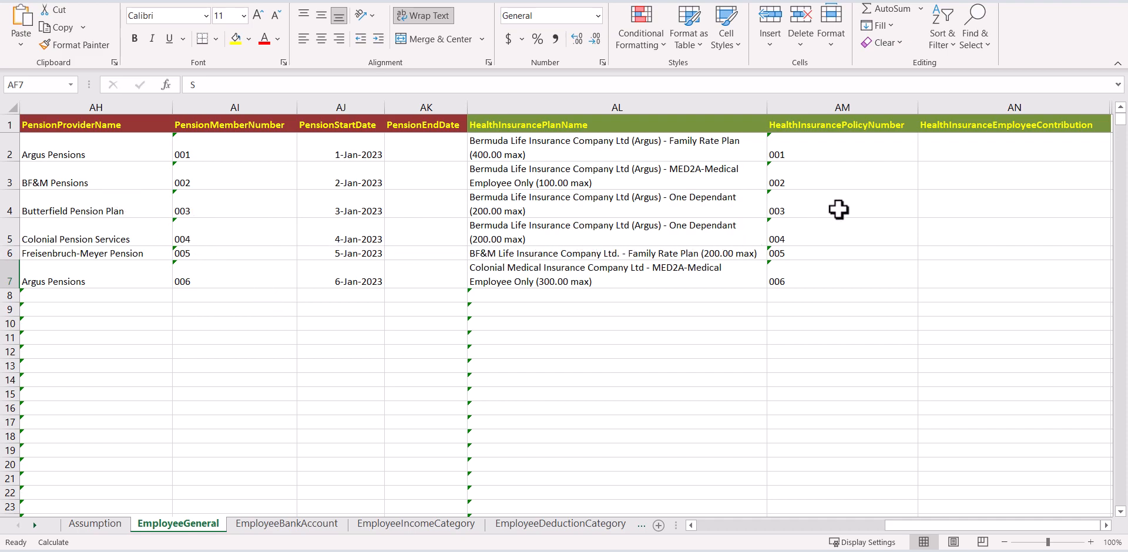
pyautogui.click(1003, 145)
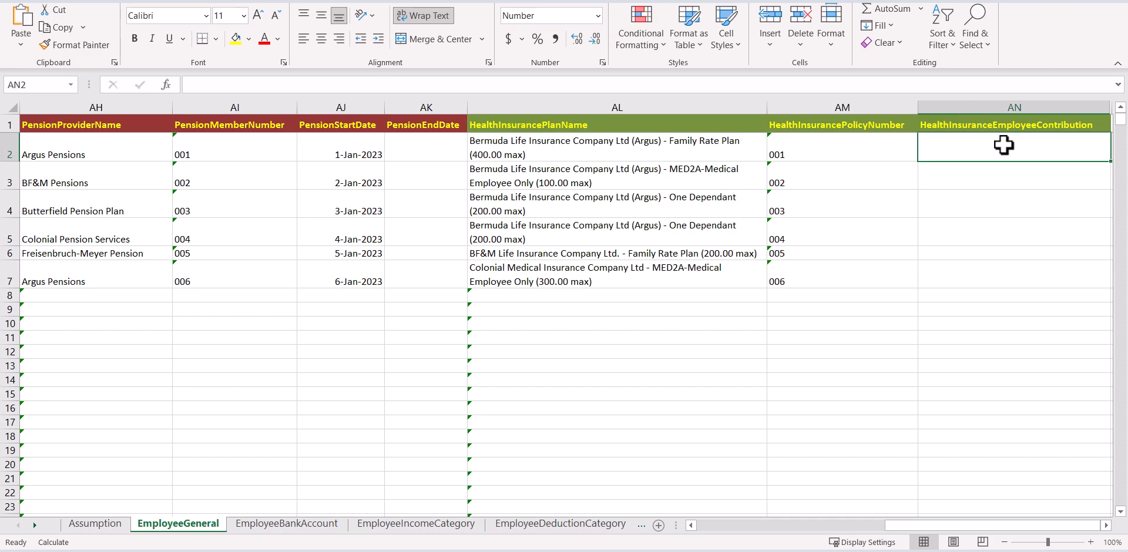
pyautogui.moveTo(901, 526); pyautogui.dragTo(699, 528)
pyautogui.click(34, 296)
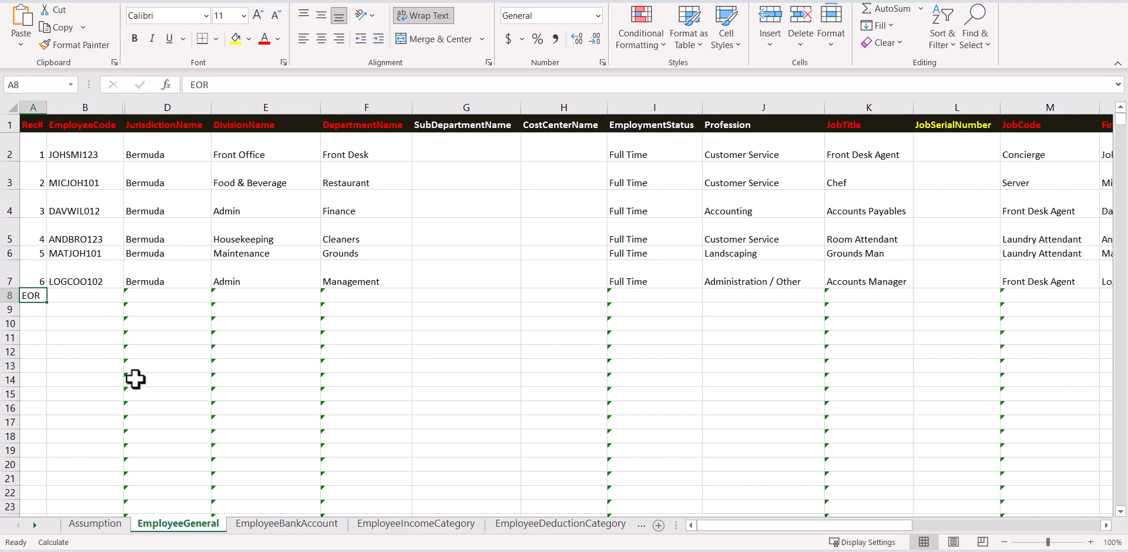
# Switch to the EmployeeBankAccount sheet and review the existing record numbers and employee codes.
pyautogui.click(276, 522)
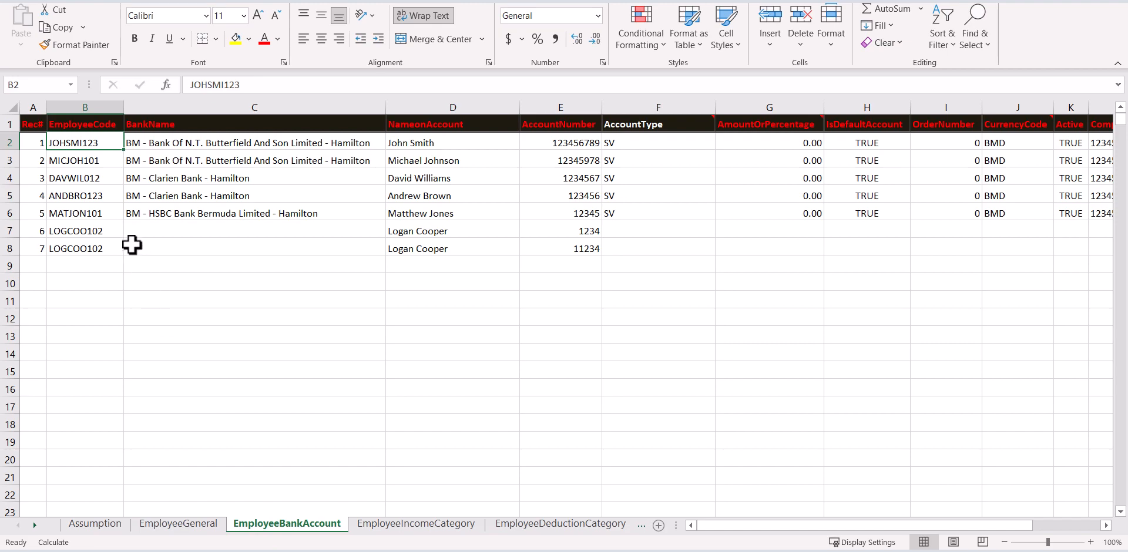
pyautogui.click(37, 141)
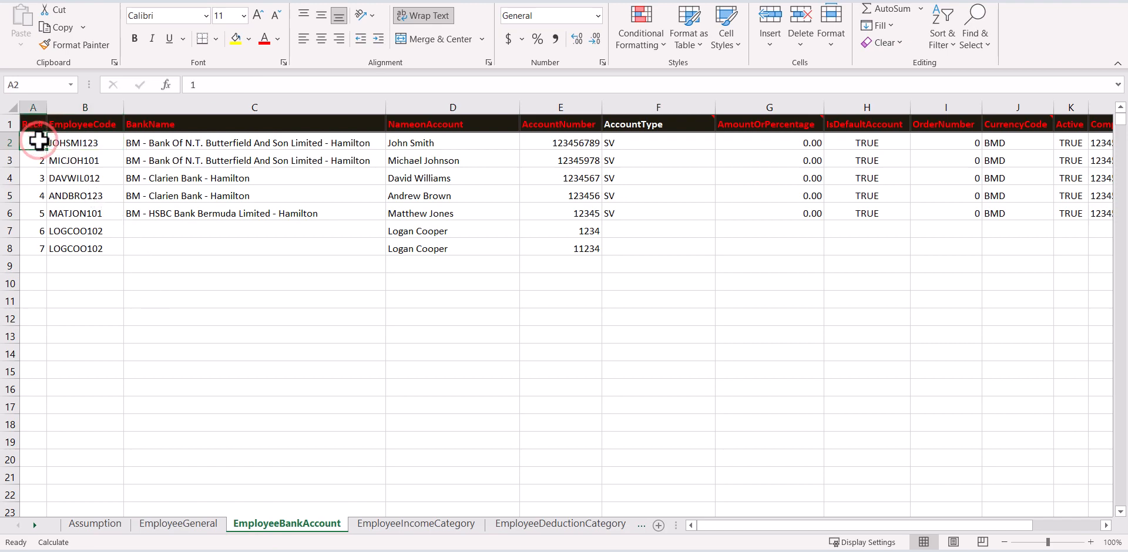
pyautogui.moveTo(37, 141)
pyautogui.mouseDown()
pyautogui.moveTo(27, 252)
pyautogui.moveTo(23, 141)
pyautogui.mouseUp()
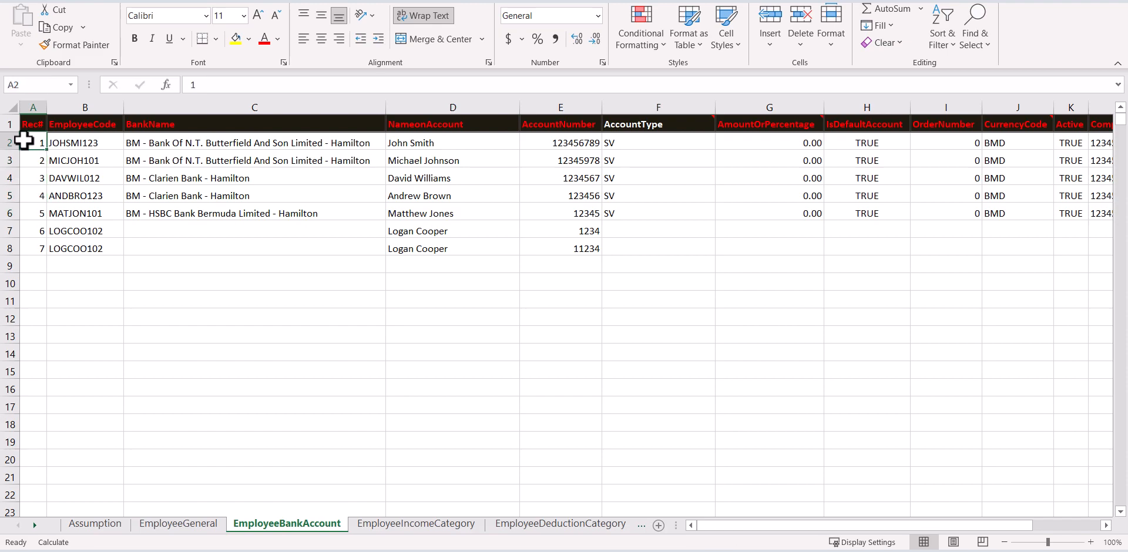
pyautogui.click(98, 142)
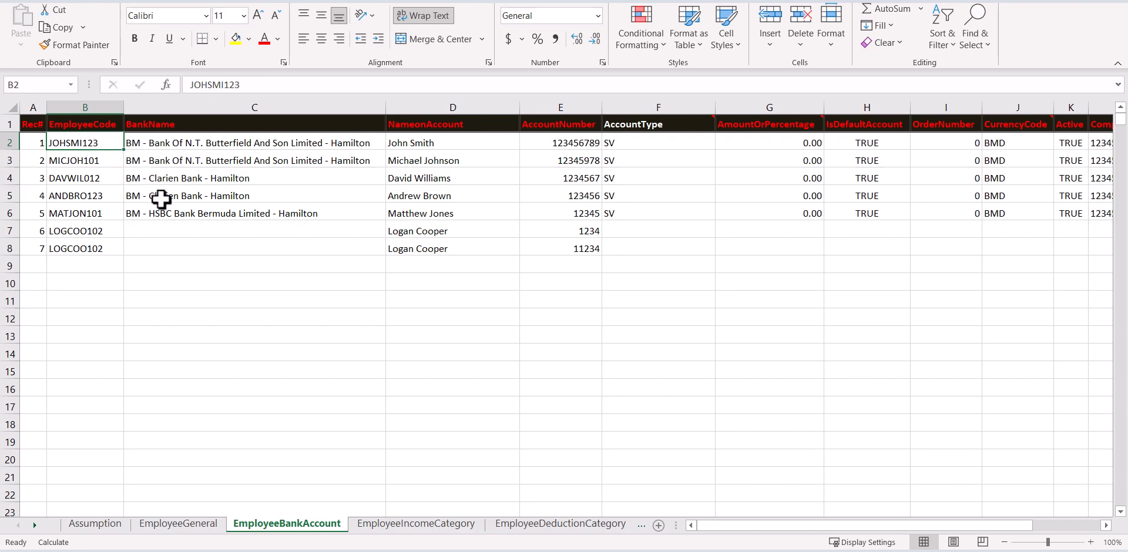
# Set row 7's bank to Clarien Bank and row 8's to HSBC Bank Bermuda.
pyautogui.click(177, 230)
pyautogui.click(391, 231)
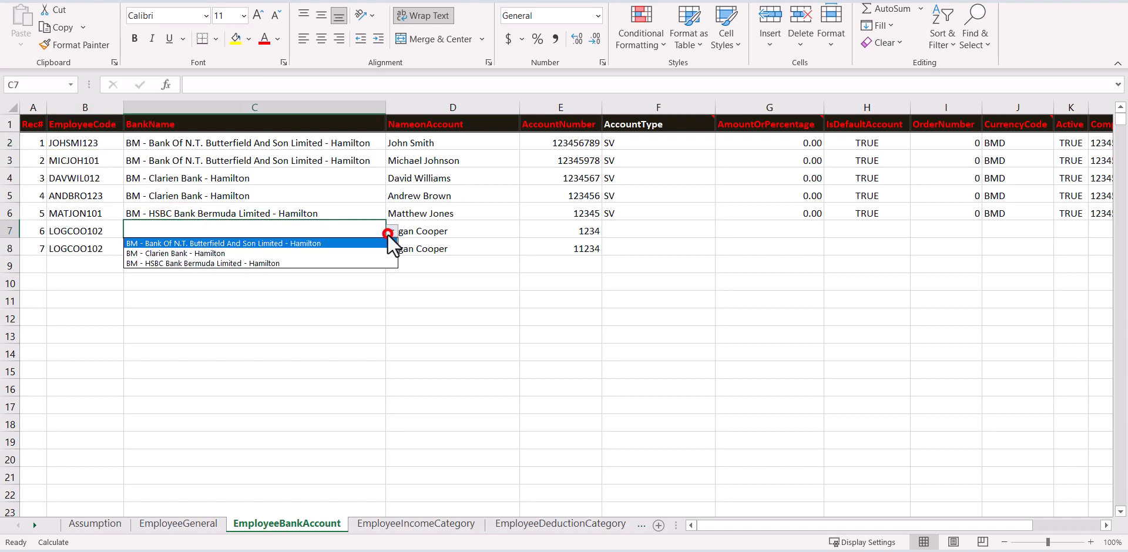
pyautogui.click(375, 251)
pyautogui.click(373, 250)
pyautogui.click(391, 249)
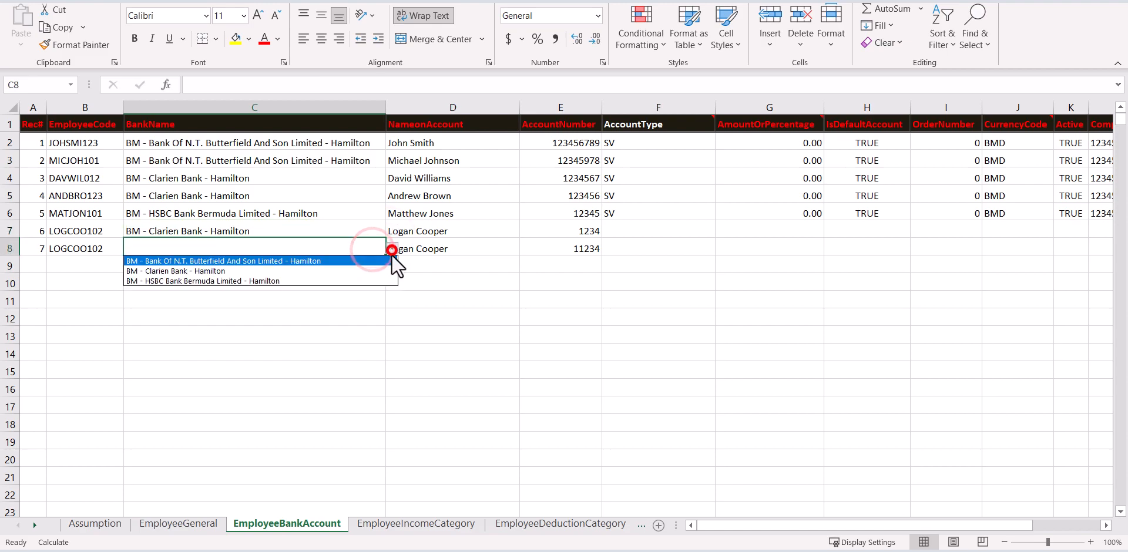
pyautogui.click(374, 280)
pyautogui.click(474, 232)
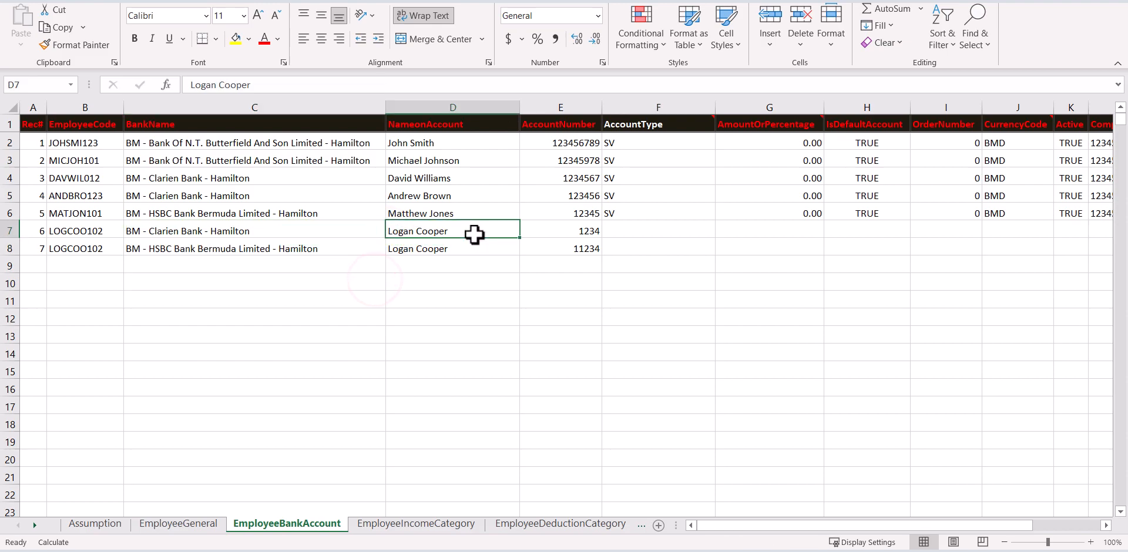
pyautogui.click(562, 232)
# Enter account types SV in F7 and CK in F8.
pyautogui.click(613, 230)
pyautogui.hscroll(2, 572, 230)
pyautogui.write('SV')
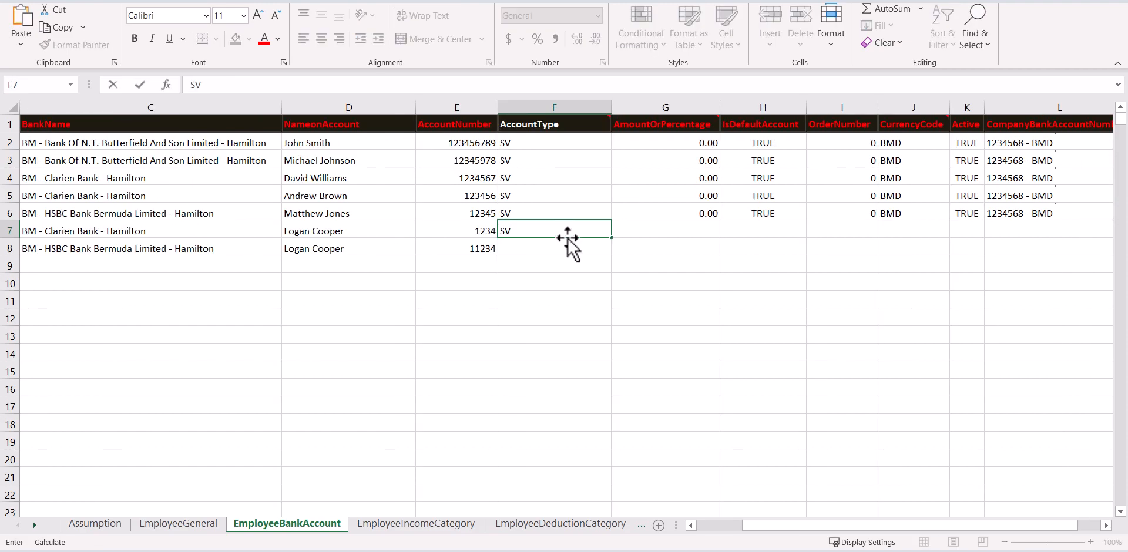
pyautogui.click(565, 246)
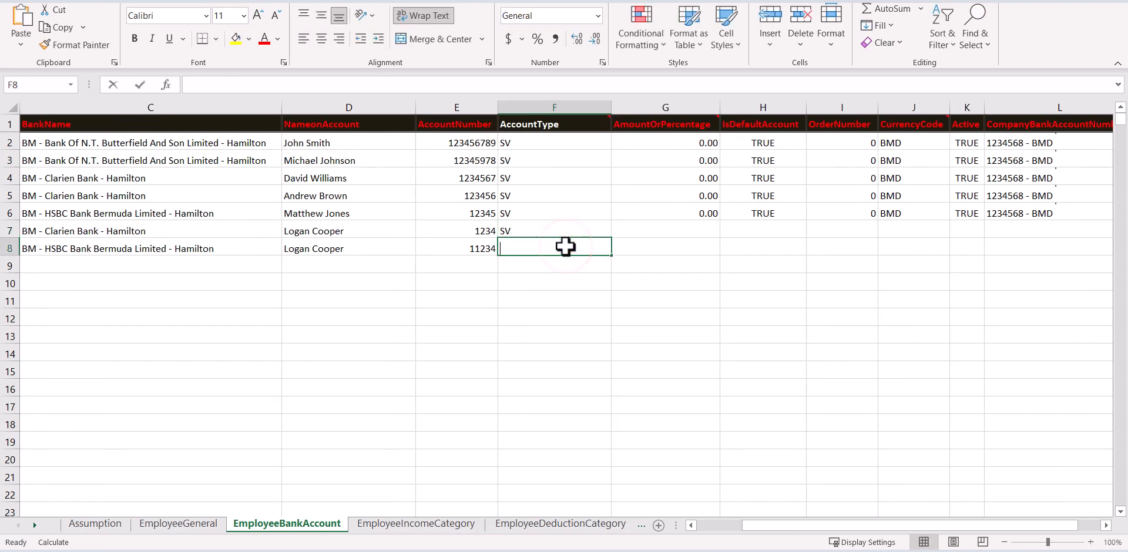
pyautogui.write('CK')
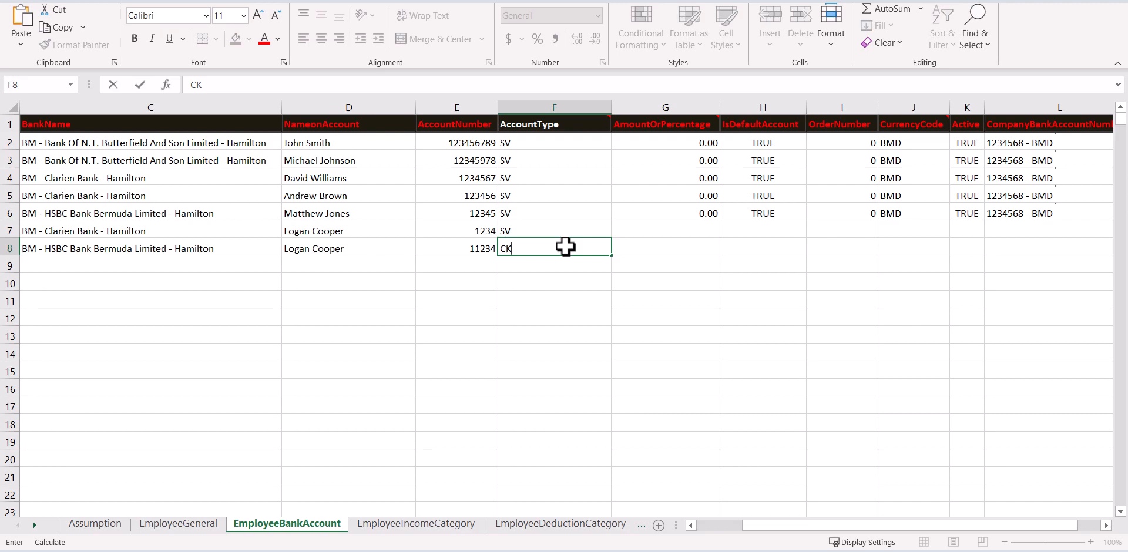
pyautogui.click(665, 231)
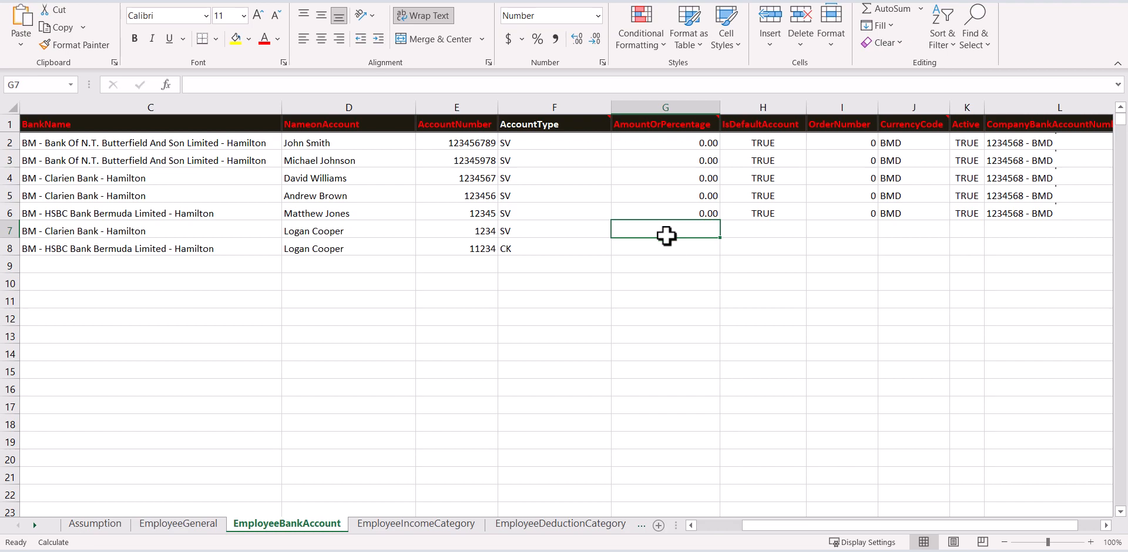
# Enter amounts 0 in G8 and 500 in G7, comparing them with G2:G6.
pyautogui.click(664, 247)
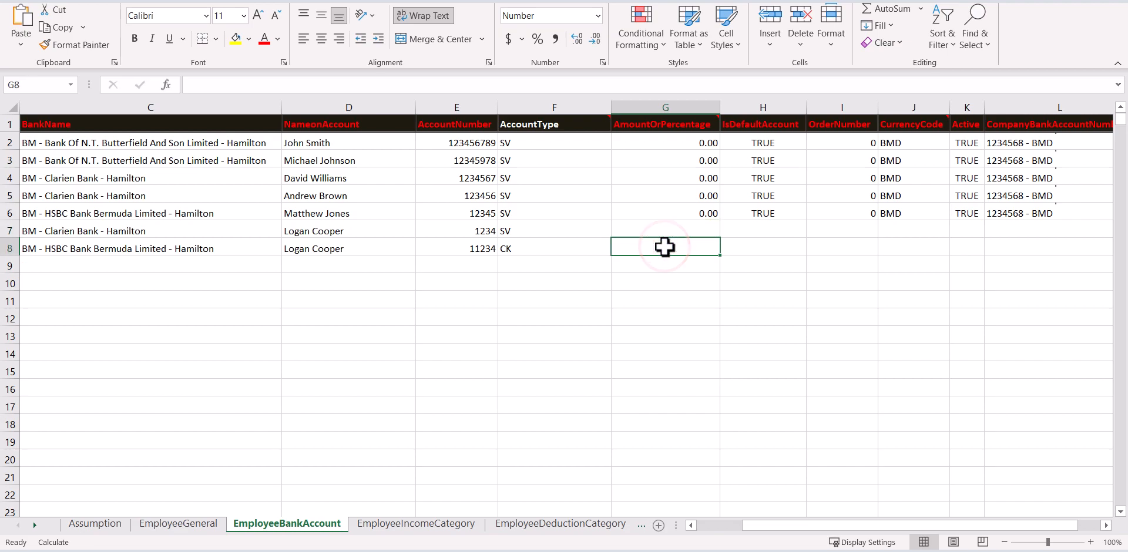
pyautogui.write('0')
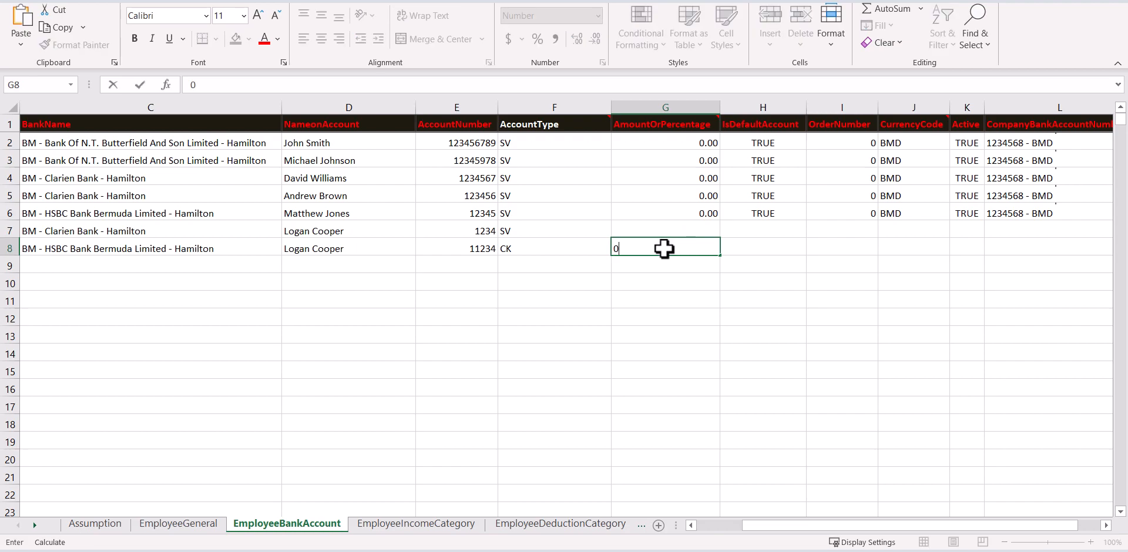
pyautogui.click(661, 230)
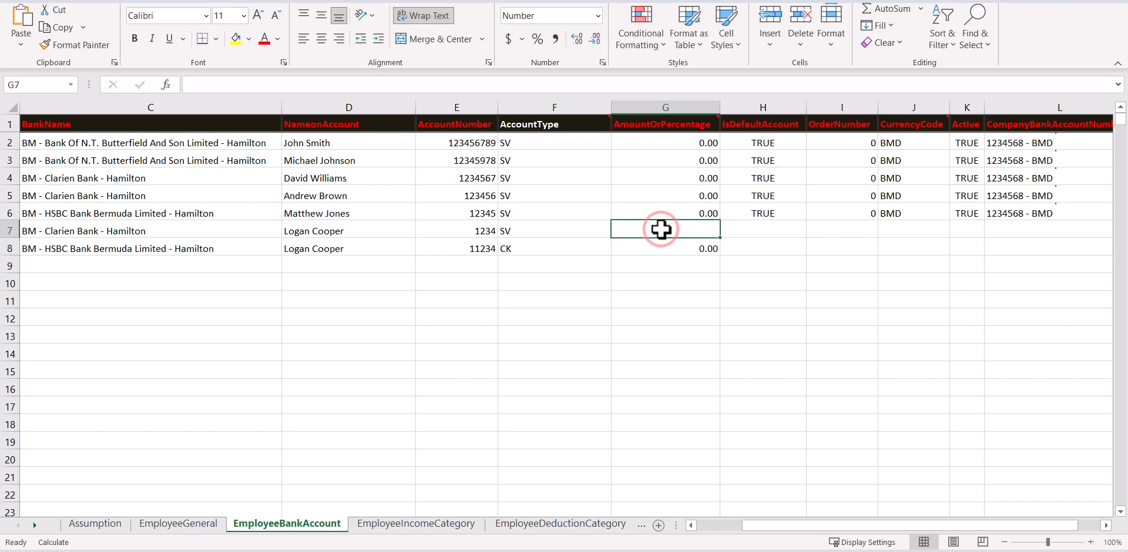
pyautogui.write('500')
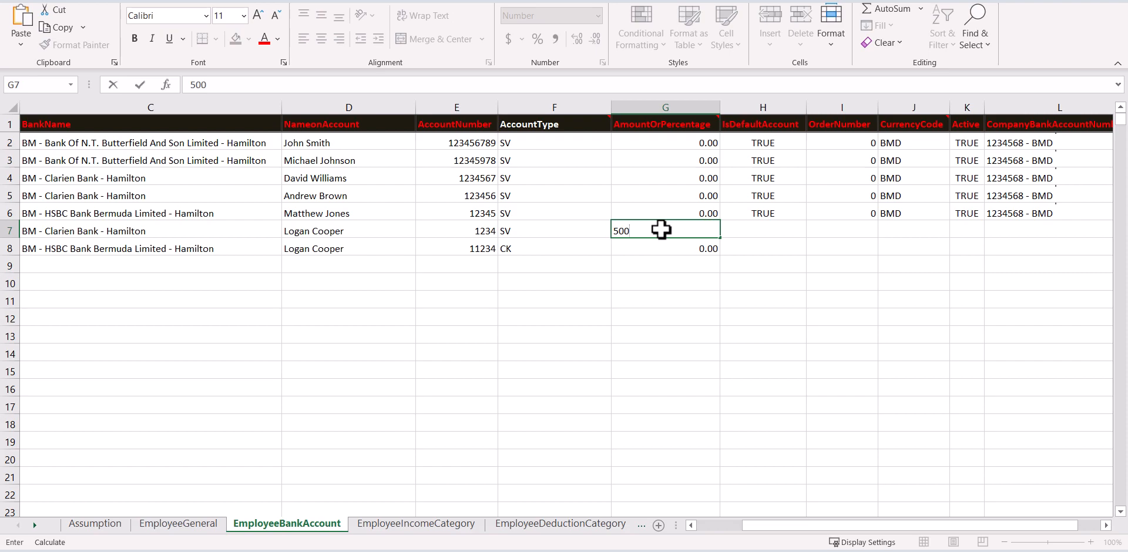
pyautogui.click(660, 247)
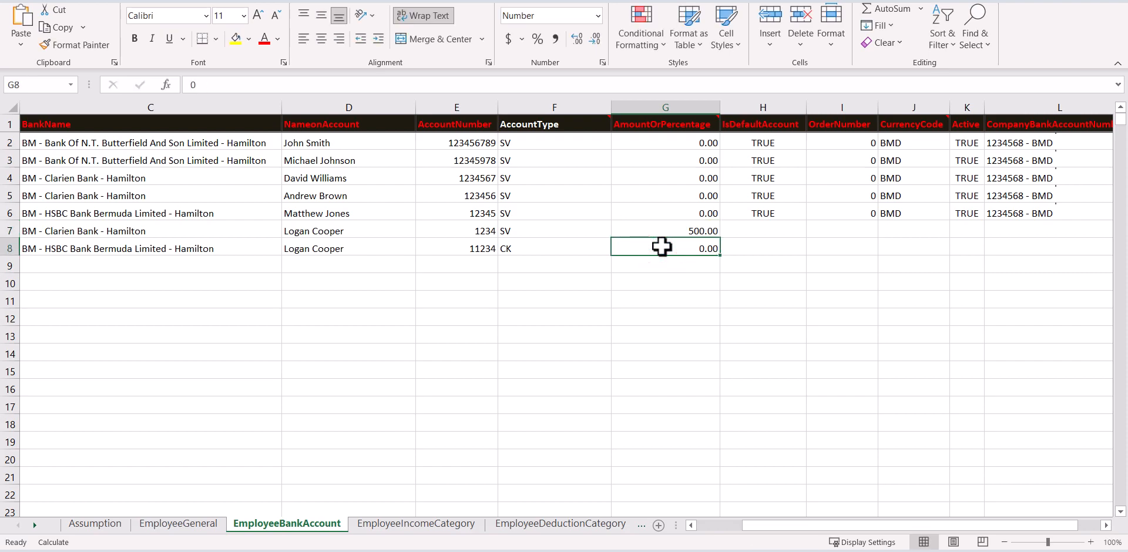
pyautogui.moveTo(684, 142); pyautogui.dragTo(691, 210)
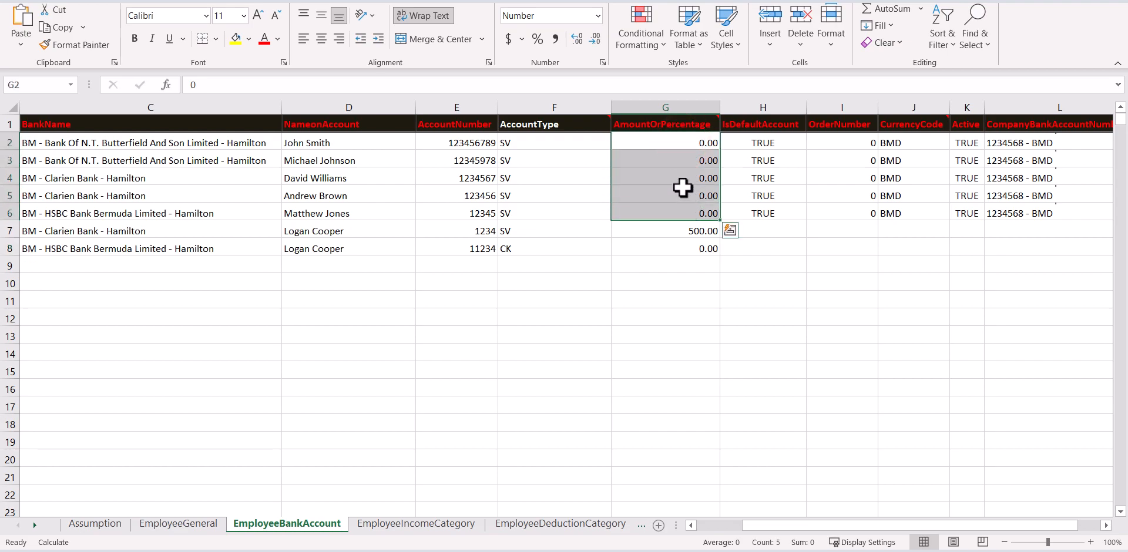
pyautogui.click(681, 190)
# Set the default account flag to False in H7 and True in H8.
pyautogui.click(752, 230)
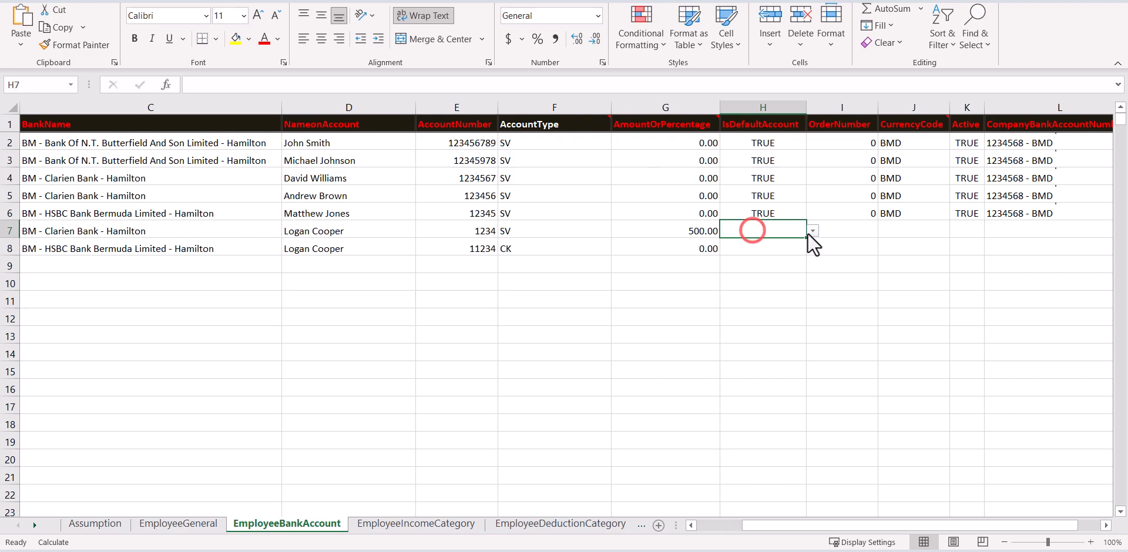
pyautogui.click(811, 231)
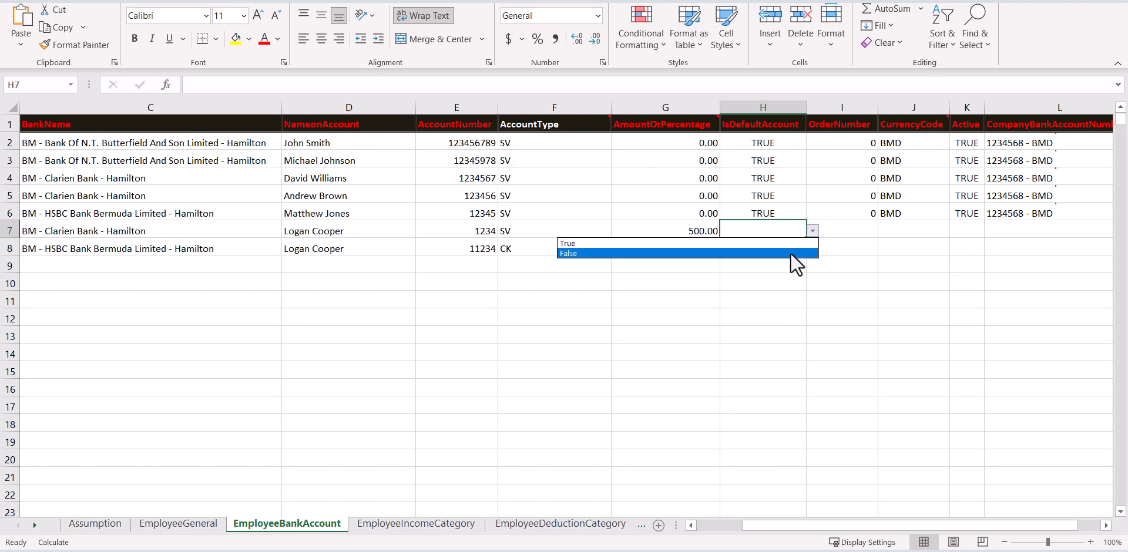
pyautogui.click(790, 253)
pyautogui.click(797, 247)
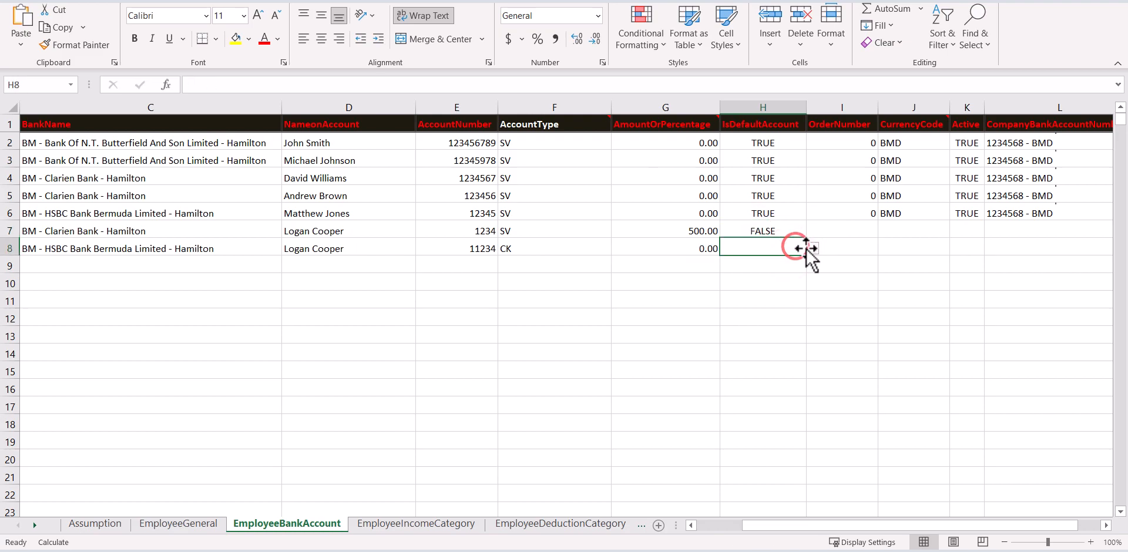
pyautogui.click(811, 248)
pyautogui.click(798, 259)
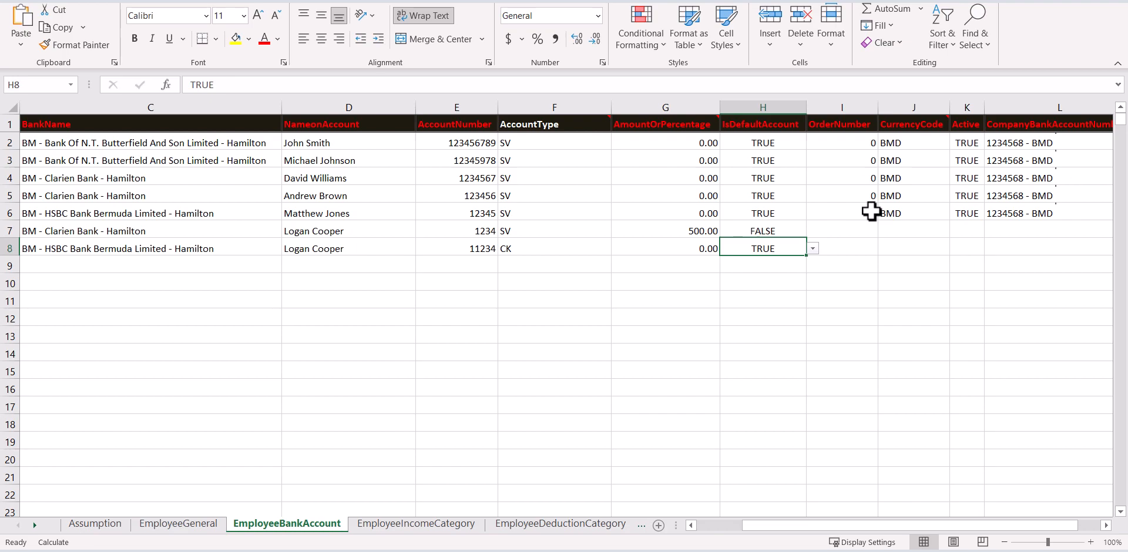
# Enter order numbers 0 in I8 and 1 in I7.
pyautogui.click(855, 244)
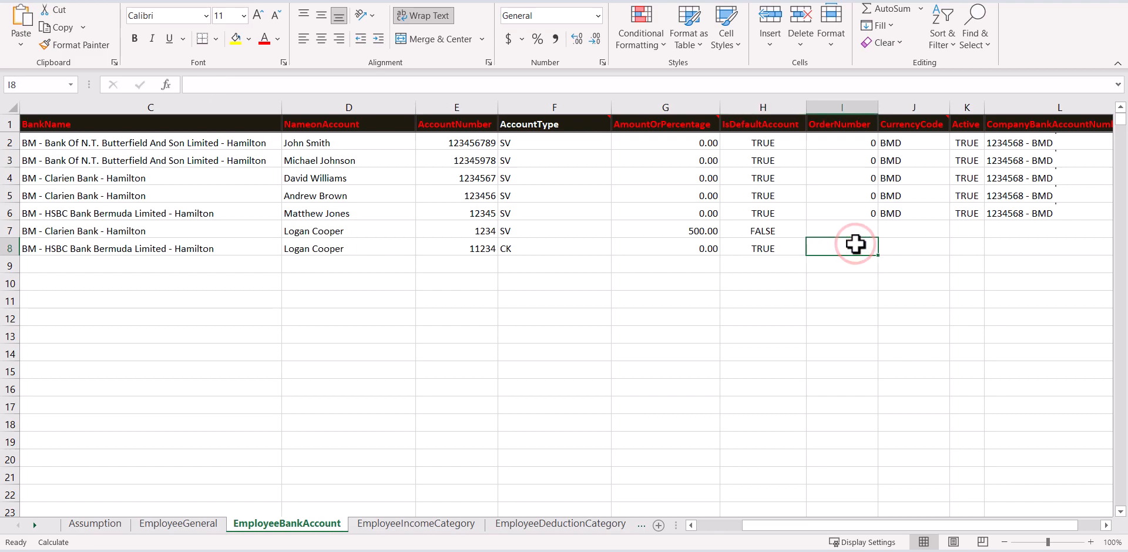
pyautogui.write('0')
pyautogui.click(855, 230)
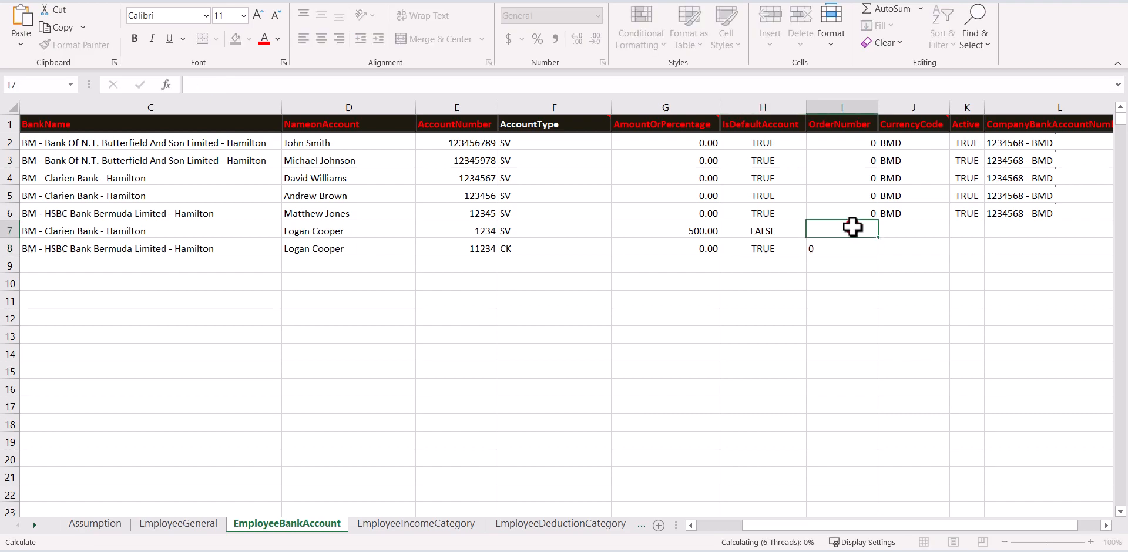
pyautogui.write('1')
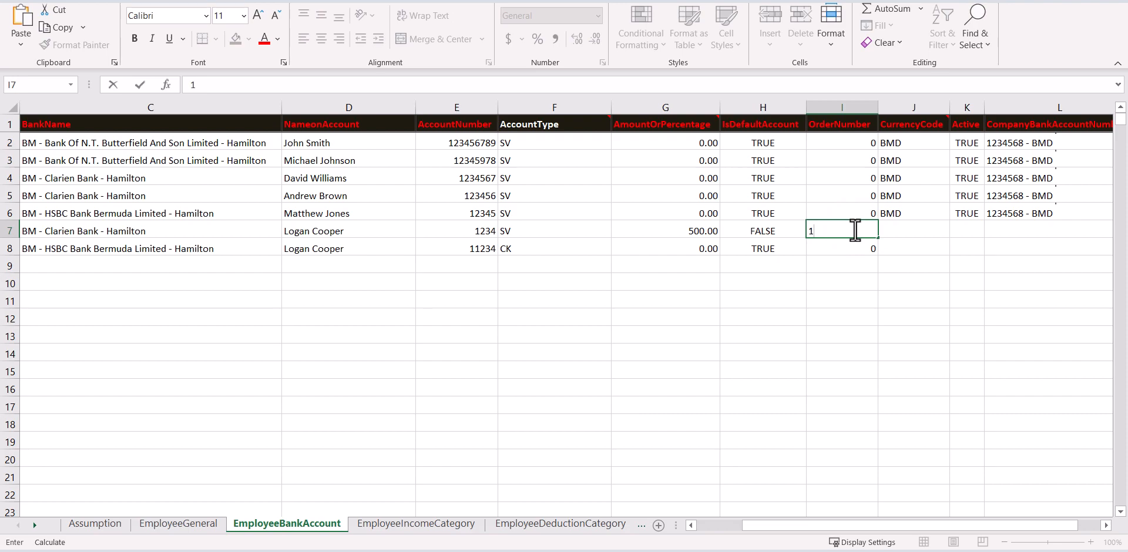
pyautogui.click(909, 234)
# Choose BMD as the currency for rows 7 and 8.
pyautogui.click(956, 231)
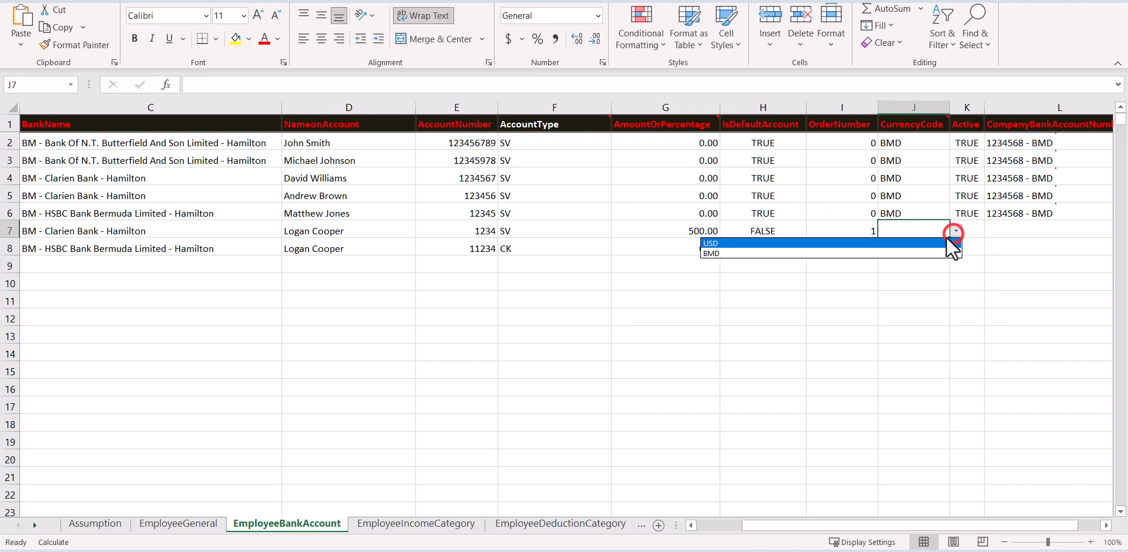
pyautogui.click(935, 251)
pyautogui.click(935, 250)
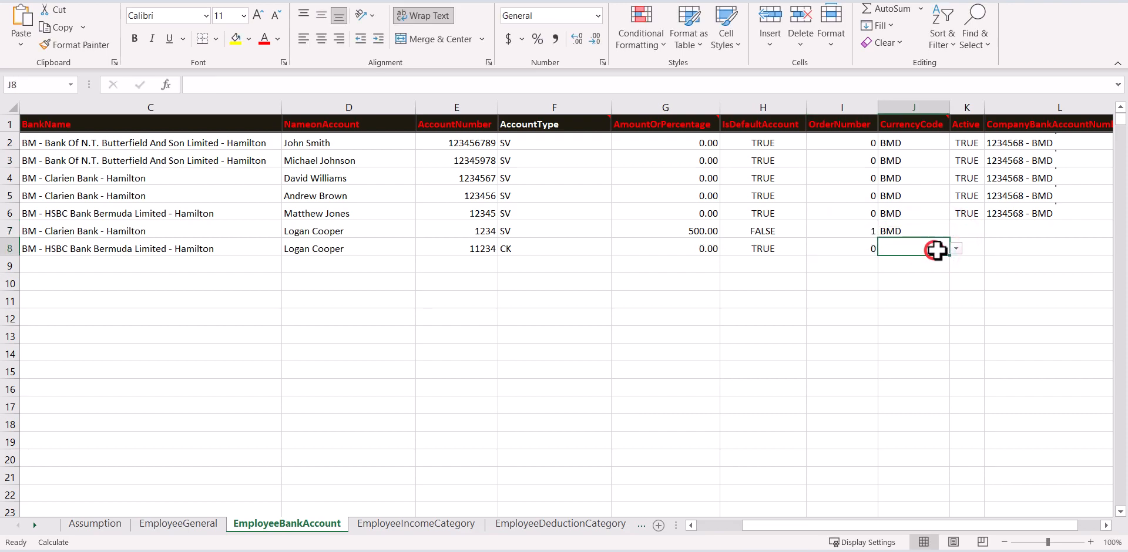
pyautogui.click(955, 248)
pyautogui.click(939, 269)
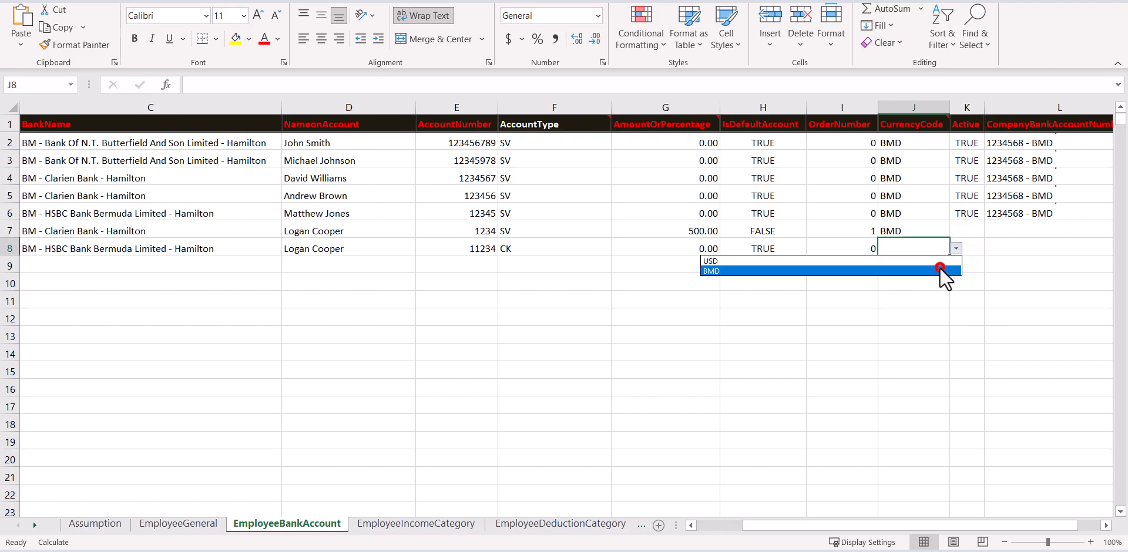
# Set the Active flag to TRUE for rows 7 and 8.
pyautogui.click(976, 232)
pyautogui.click(991, 231)
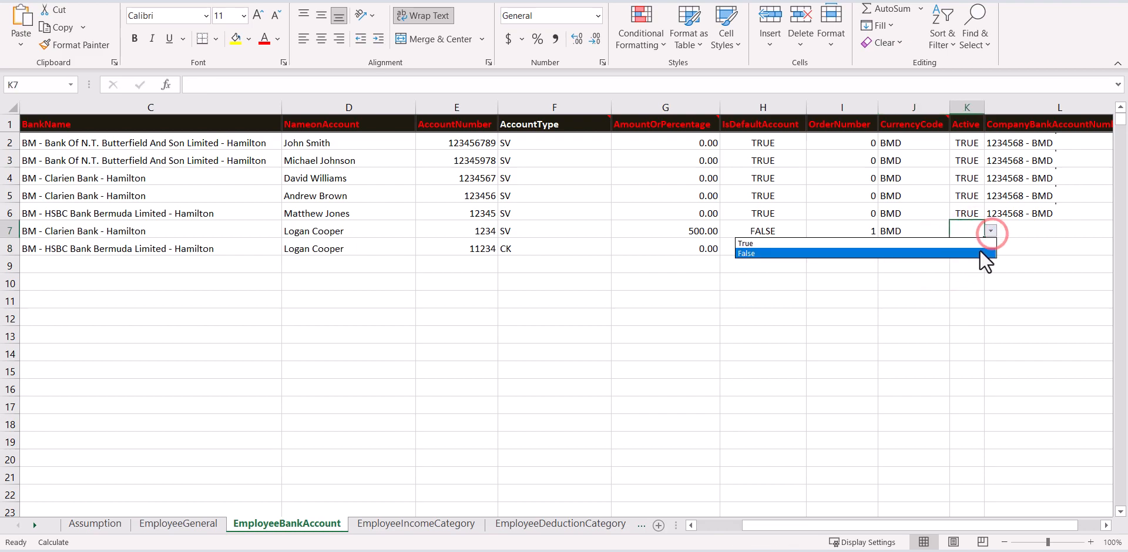
pyautogui.click(978, 246)
pyautogui.click(977, 247)
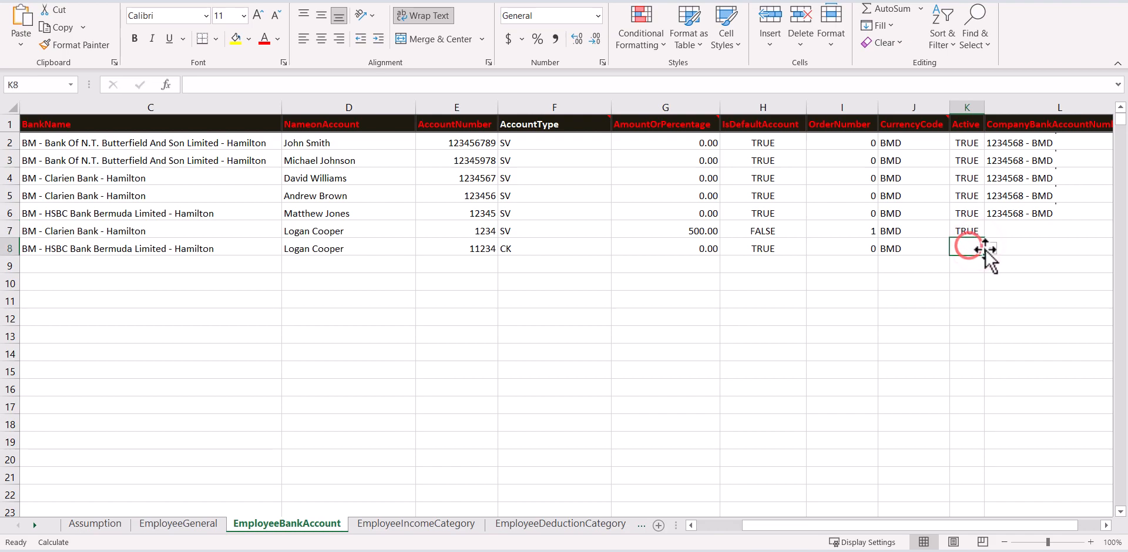
pyautogui.click(991, 248)
pyautogui.click(965, 260)
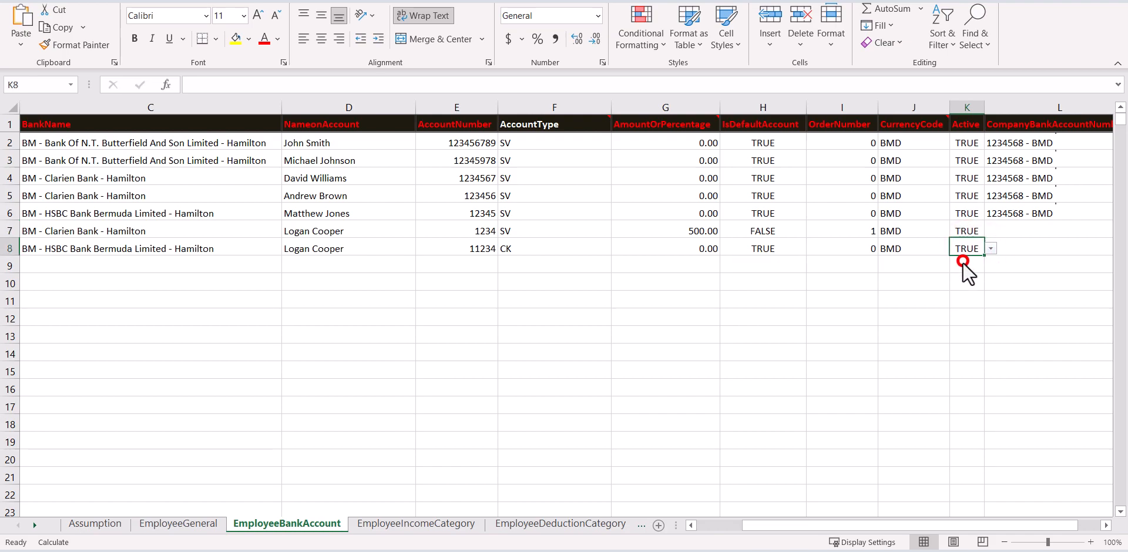
pyautogui.click(1017, 229)
pyautogui.moveTo(971, 524); pyautogui.dragTo(981, 524)
pyautogui.click(879, 230)
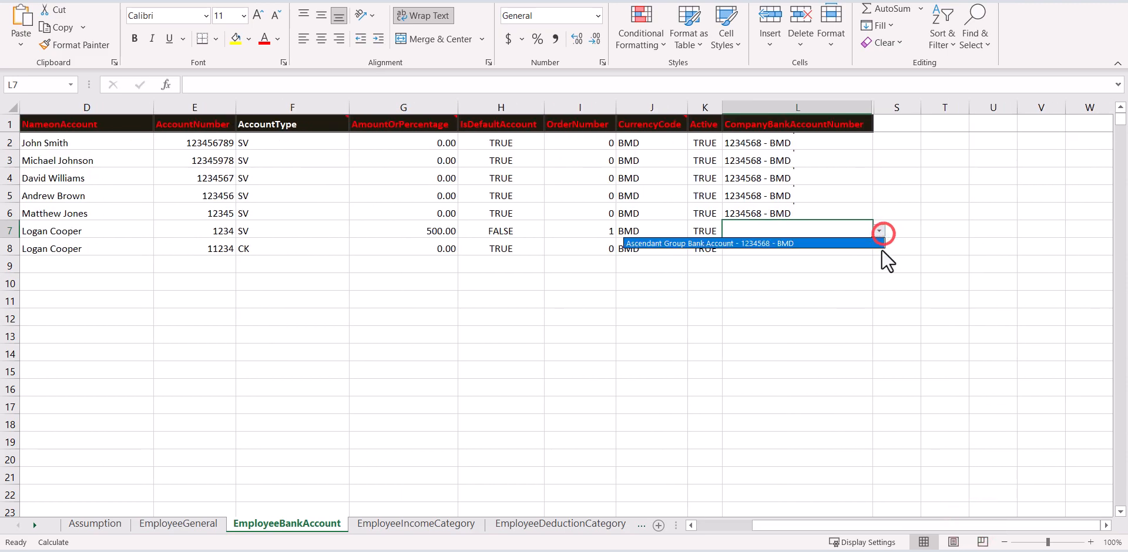
pyautogui.click(863, 246)
pyautogui.click(863, 249)
pyautogui.click(879, 249)
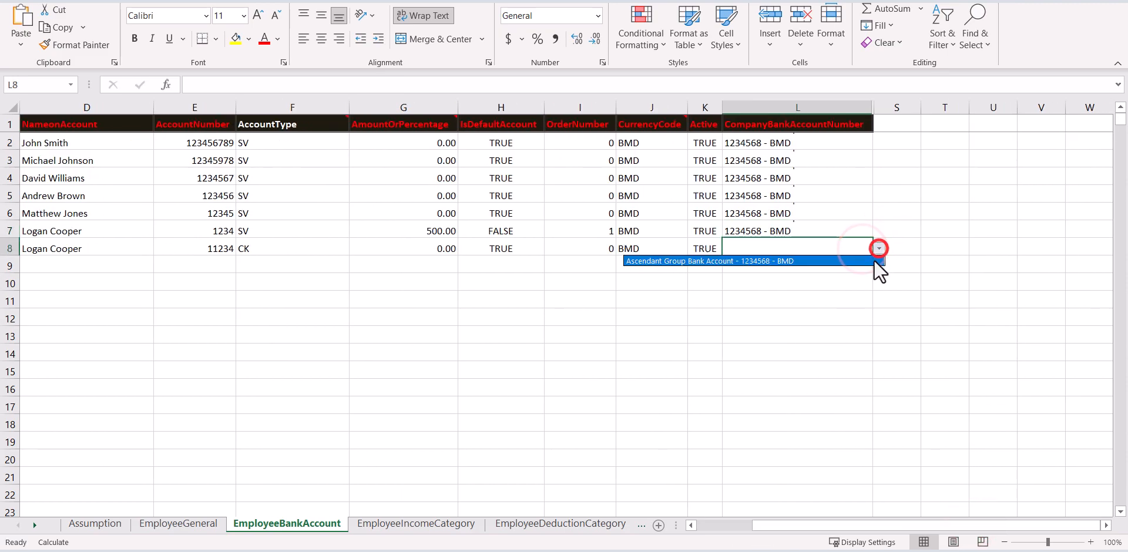
pyautogui.click(869, 261)
pyautogui.moveTo(915, 524); pyautogui.dragTo(825, 525)
# Type EOR in A2 of the Income, Deduction and Contribution category sheets, then save.
pyautogui.click(30, 267)
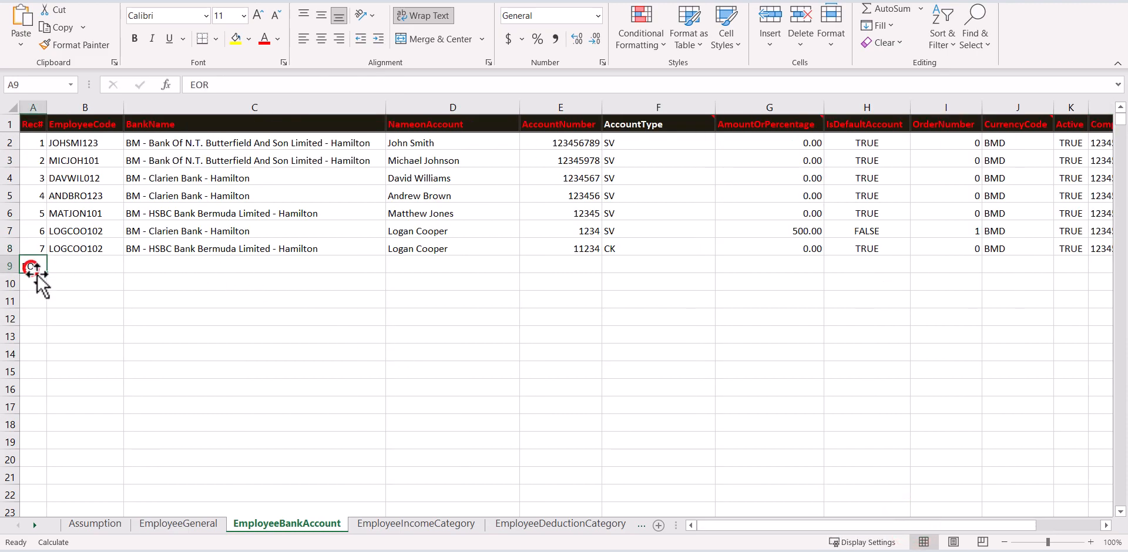
pyautogui.click(48, 272)
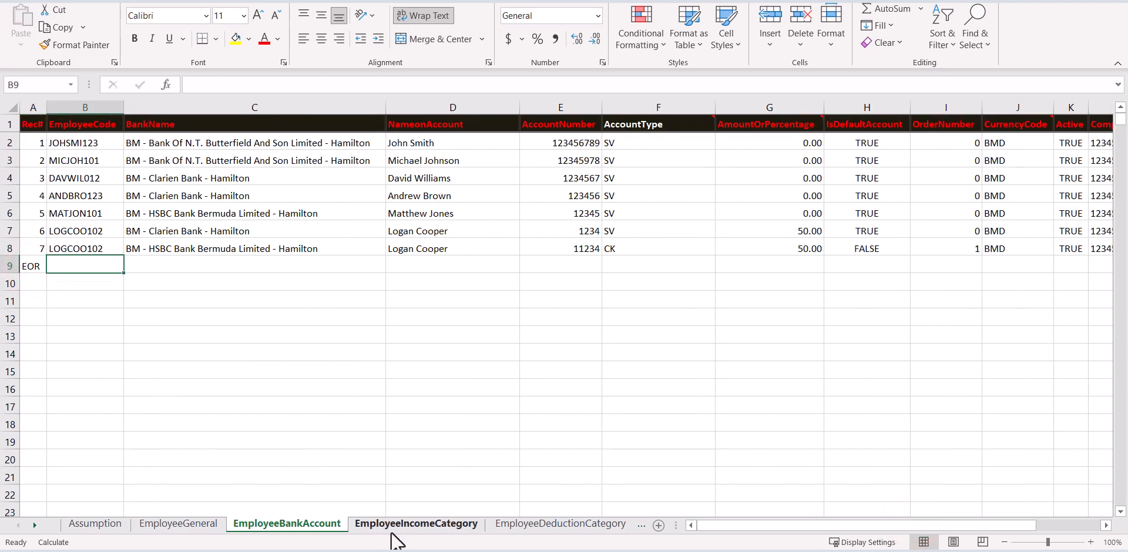
pyautogui.click(472, 526)
pyautogui.click(42, 140)
pyautogui.write('EOR')
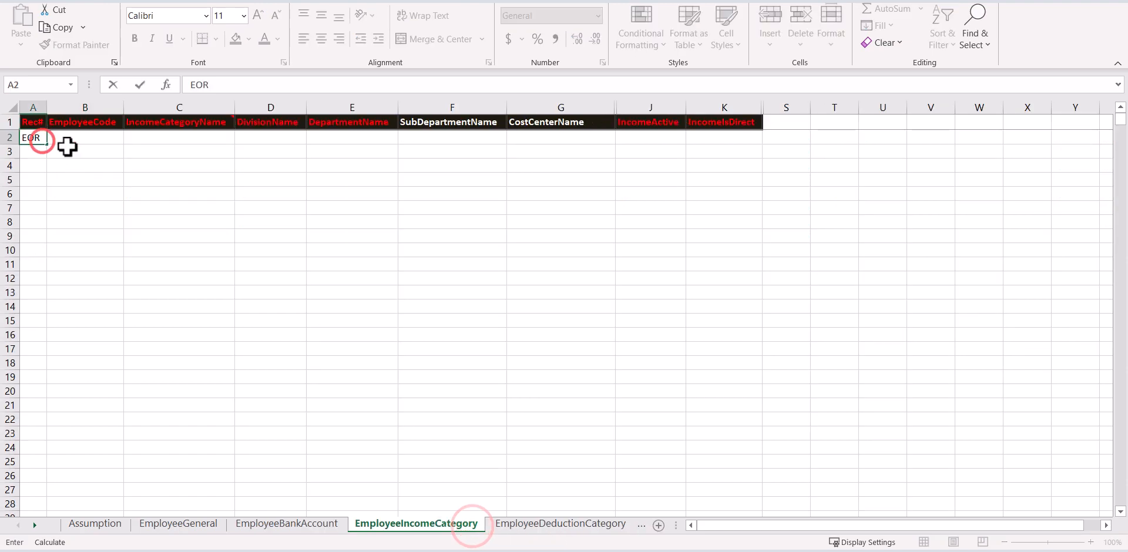
pyautogui.click(512, 523)
pyautogui.click(38, 140)
pyautogui.write('EOR')
pyautogui.click(581, 526)
pyautogui.click(43, 141)
pyautogui.write('EOR')
pyautogui.hotkey('ctrl', 's')
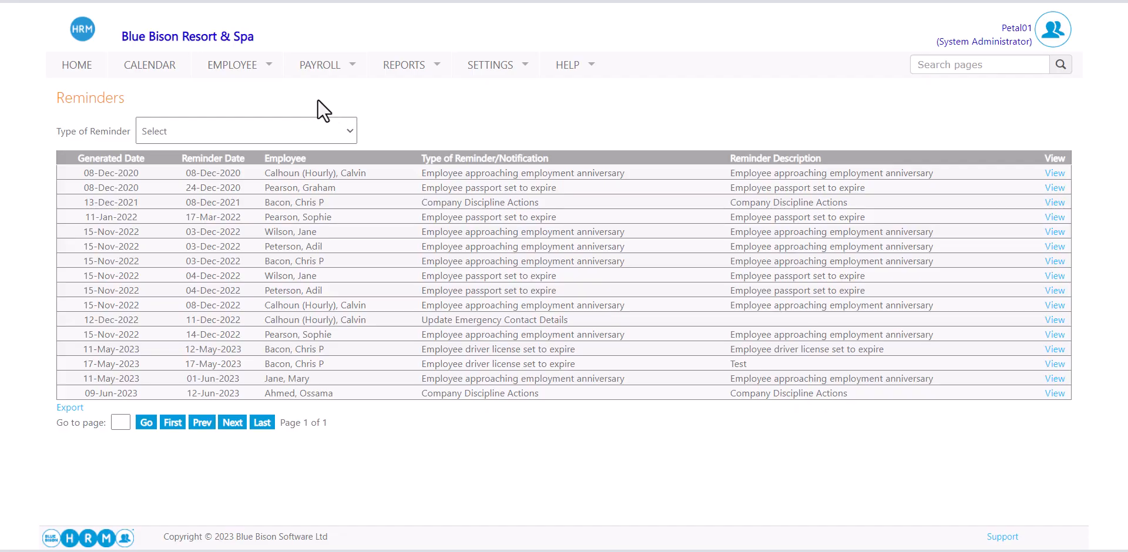
# Open Employee > Add New Employee > New Employee Import and select the Bermuda jurisdiction.
pyautogui.moveTo(258, 70)
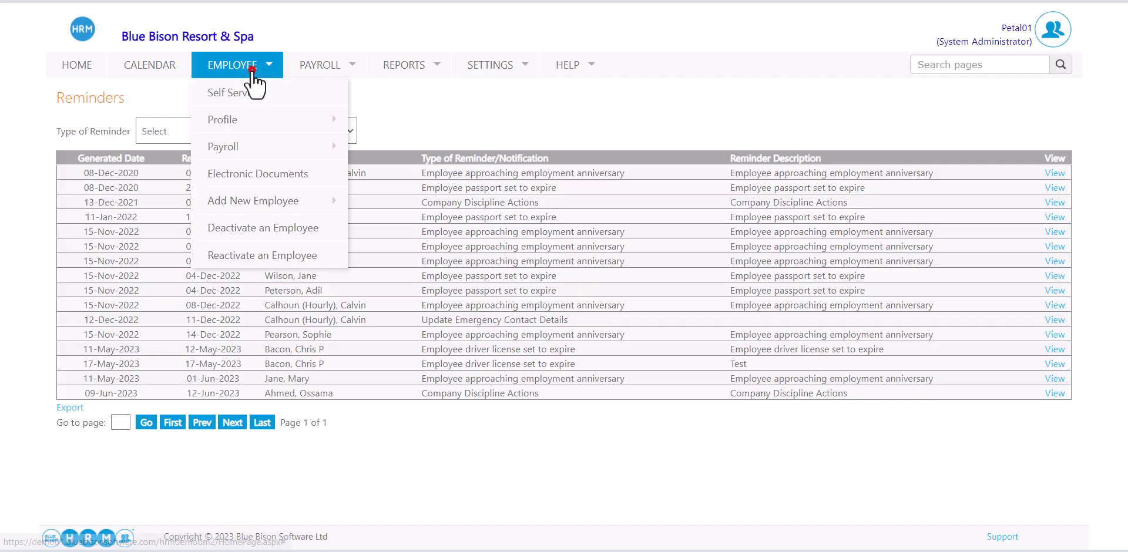
pyautogui.moveTo(270, 203)
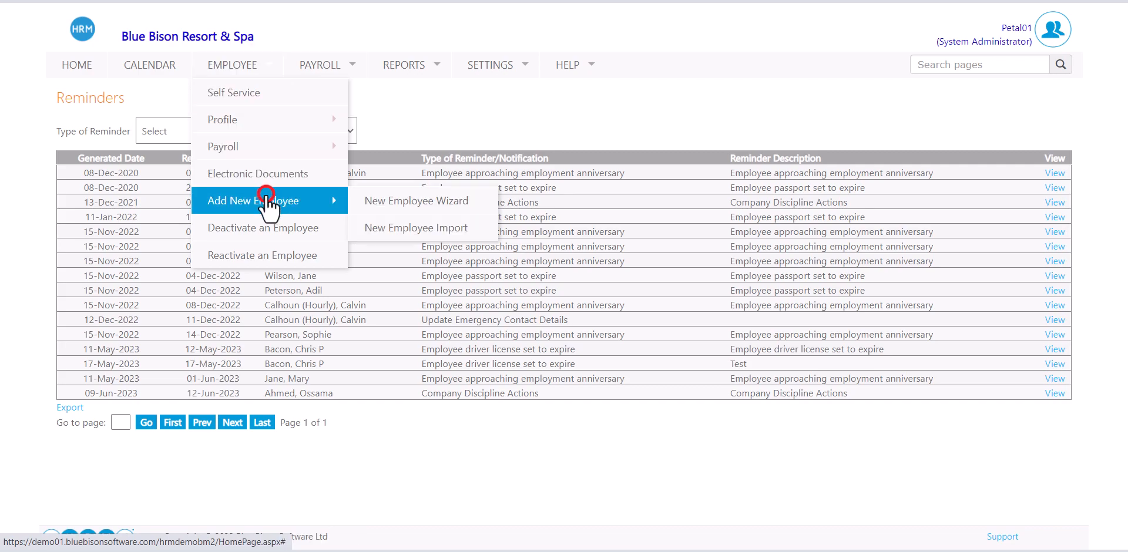
pyautogui.click(407, 232)
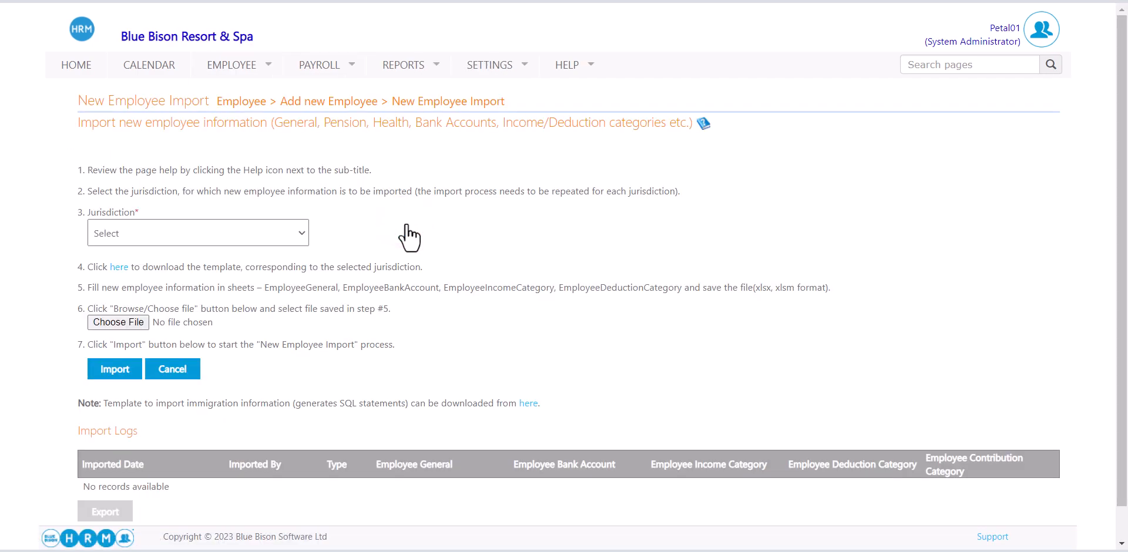
pyautogui.click(271, 223)
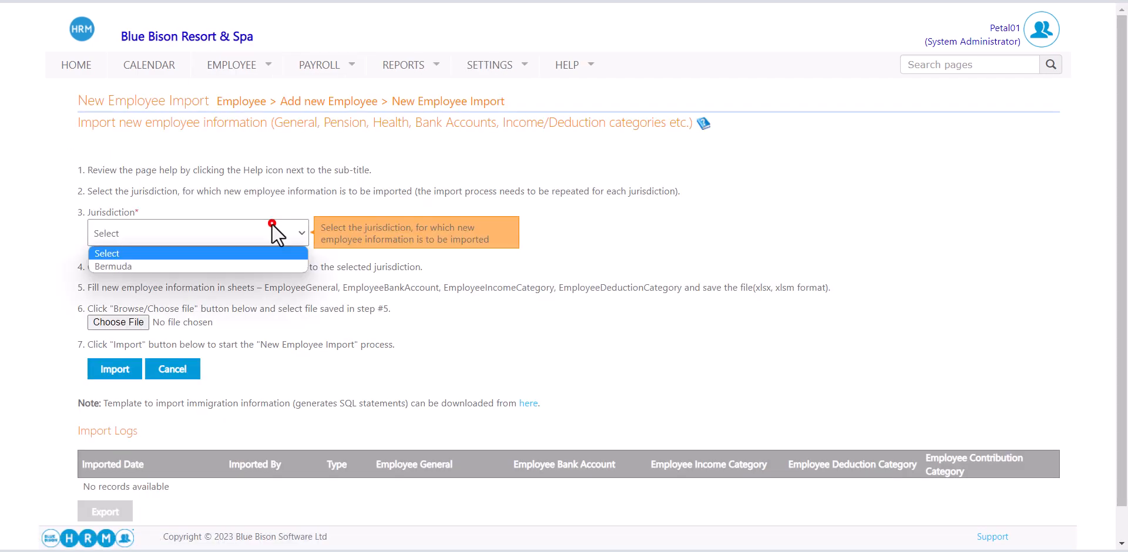
pyautogui.click(252, 263)
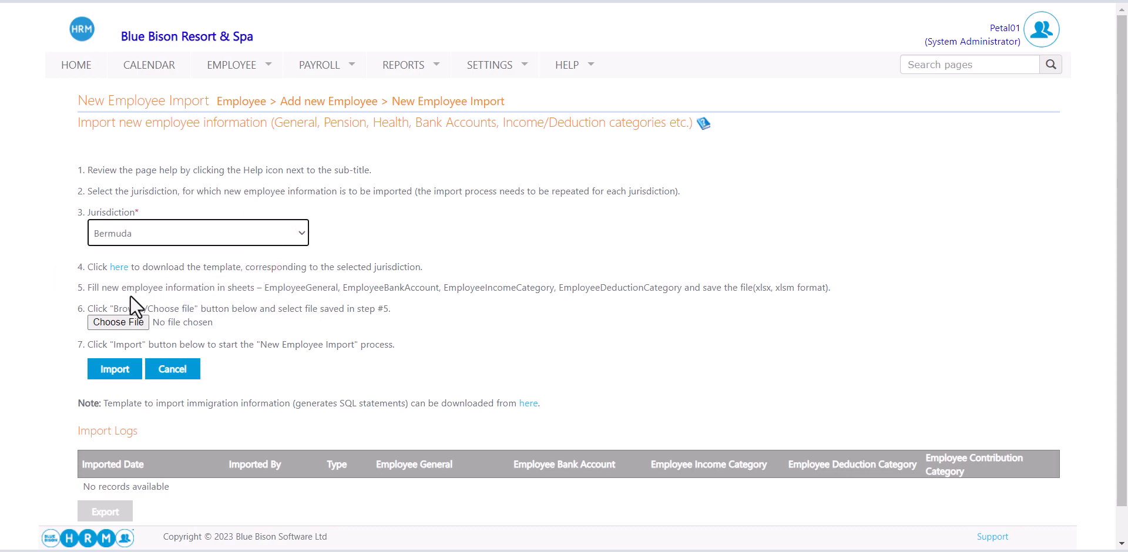
# Upload the BM_NewEmp_PayrollImport workbook and start the import.
pyautogui.click(116, 322)
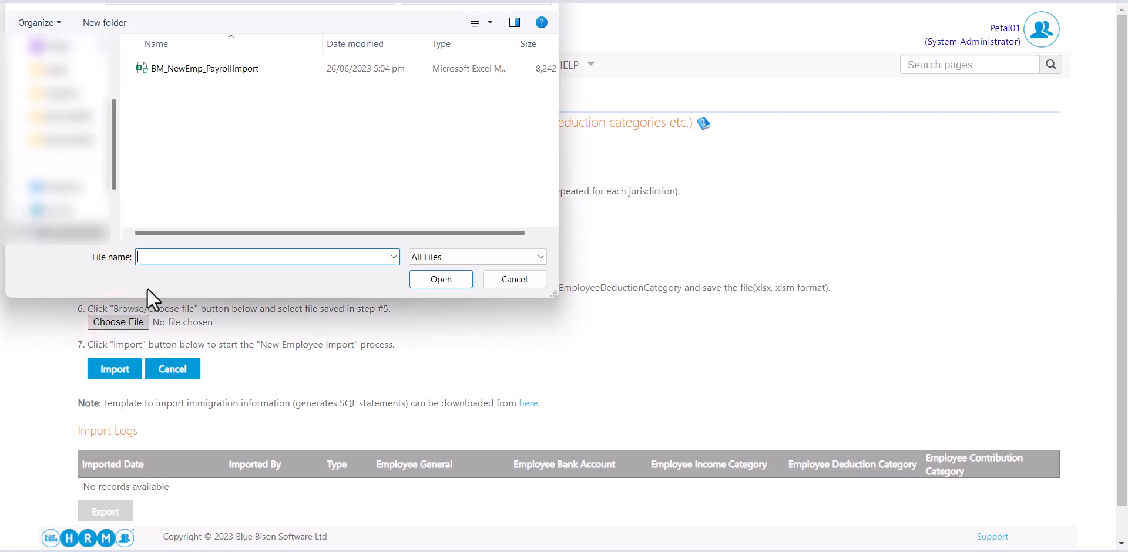
pyautogui.click(239, 69)
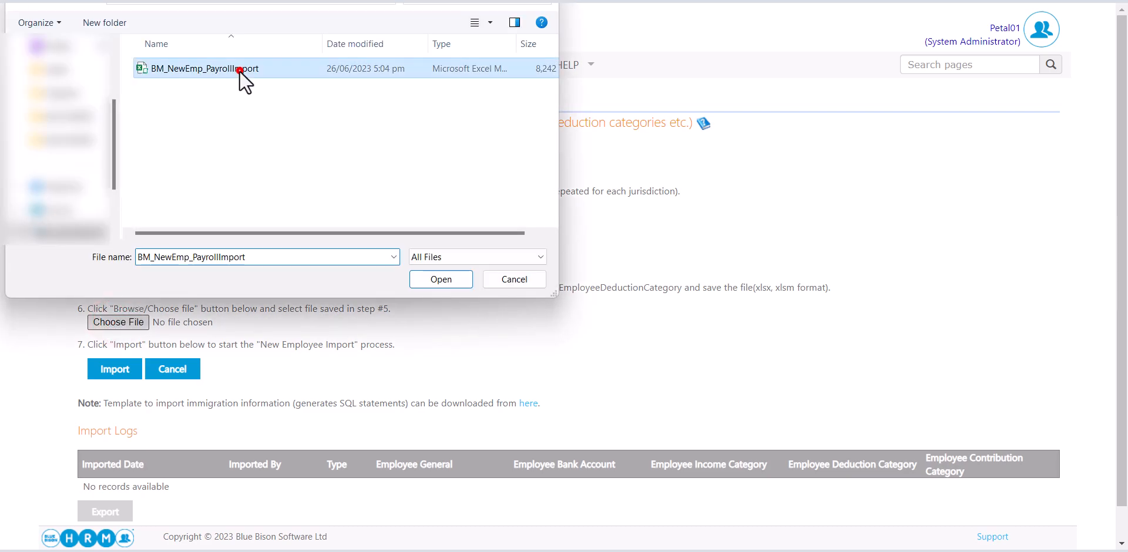
pyautogui.click(449, 277)
pyautogui.click(129, 369)
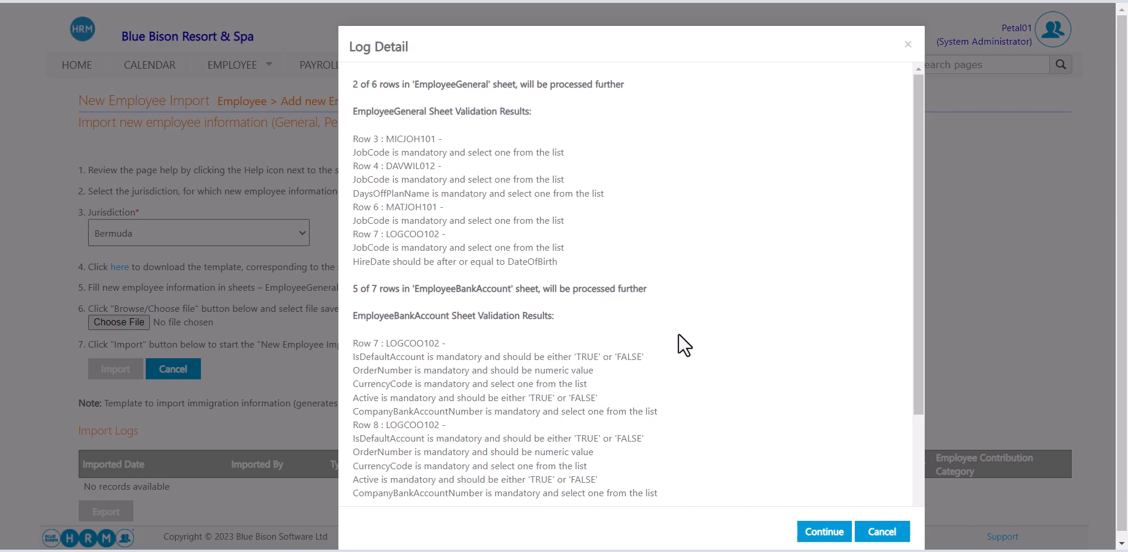
# Dismiss the failed log and re-import the corrected BM_NewEmp_PayrollImport workbook.
pyautogui.click(891, 530)
pyautogui.click(129, 322)
pyautogui.click(204, 70)
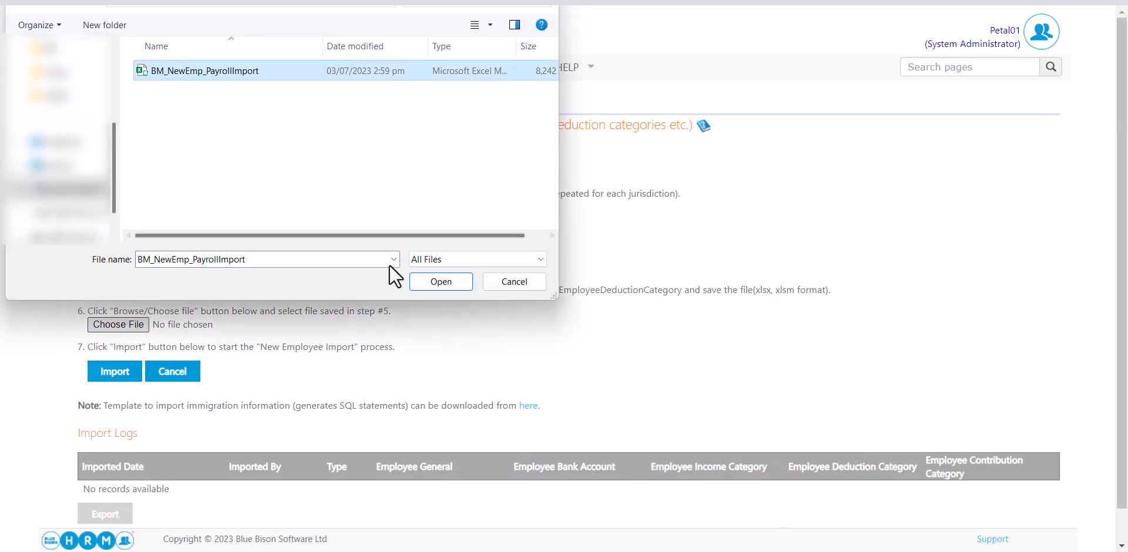
pyautogui.click(441, 281)
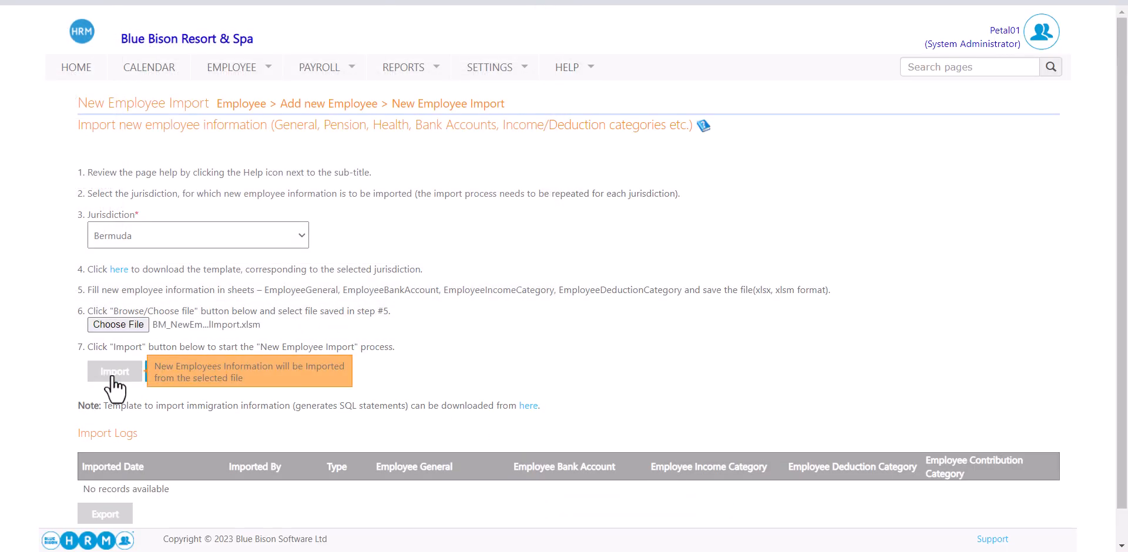
pyautogui.click(113, 375)
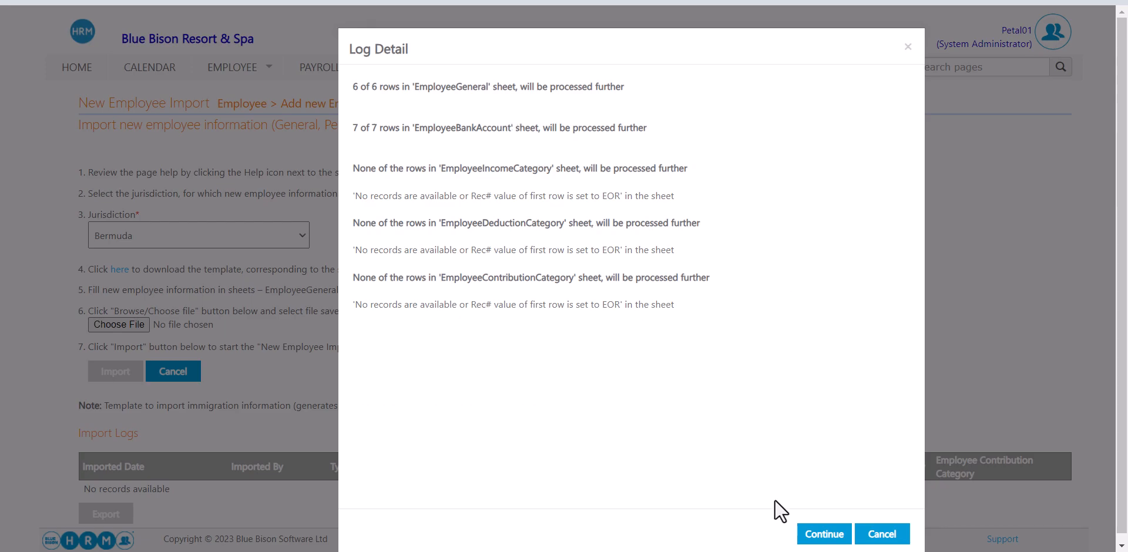
# Continue and confirm processing, then check the success message and new Import Logs entry.
pyautogui.click(822, 533)
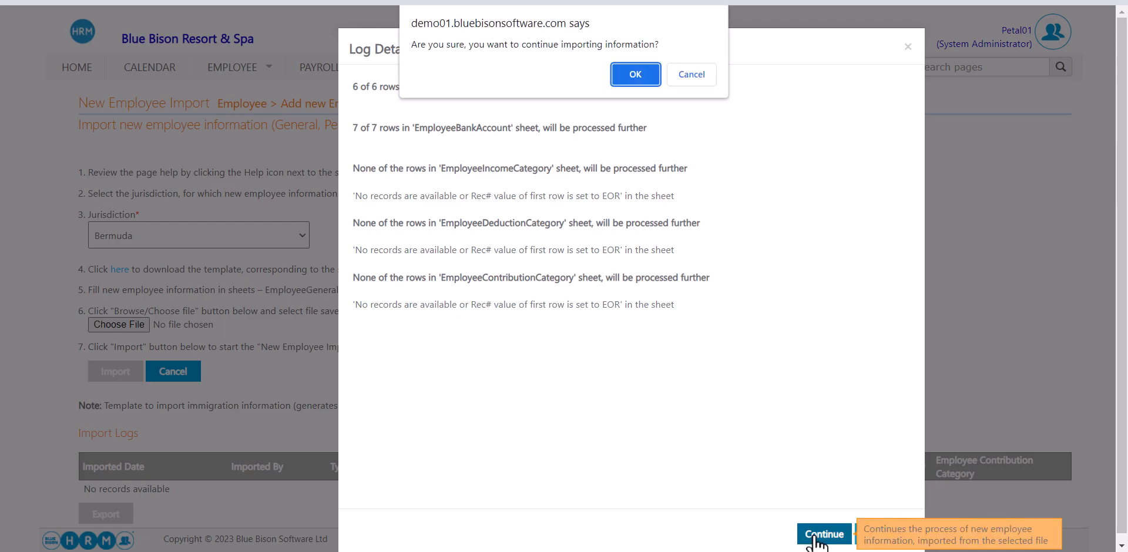
pyautogui.click(636, 75)
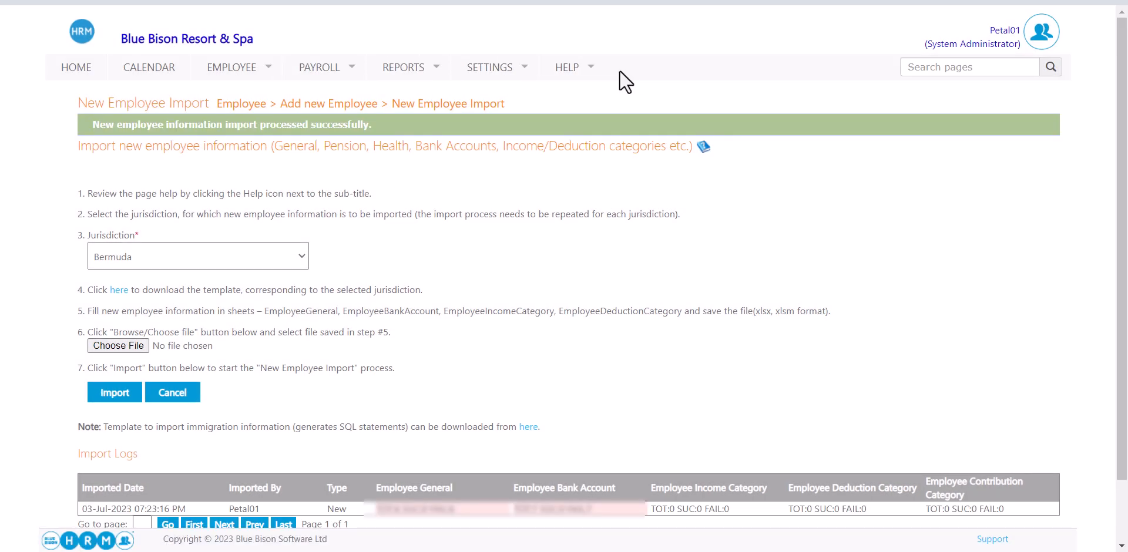
pyautogui.moveTo(92, 125); pyautogui.dragTo(324, 133)
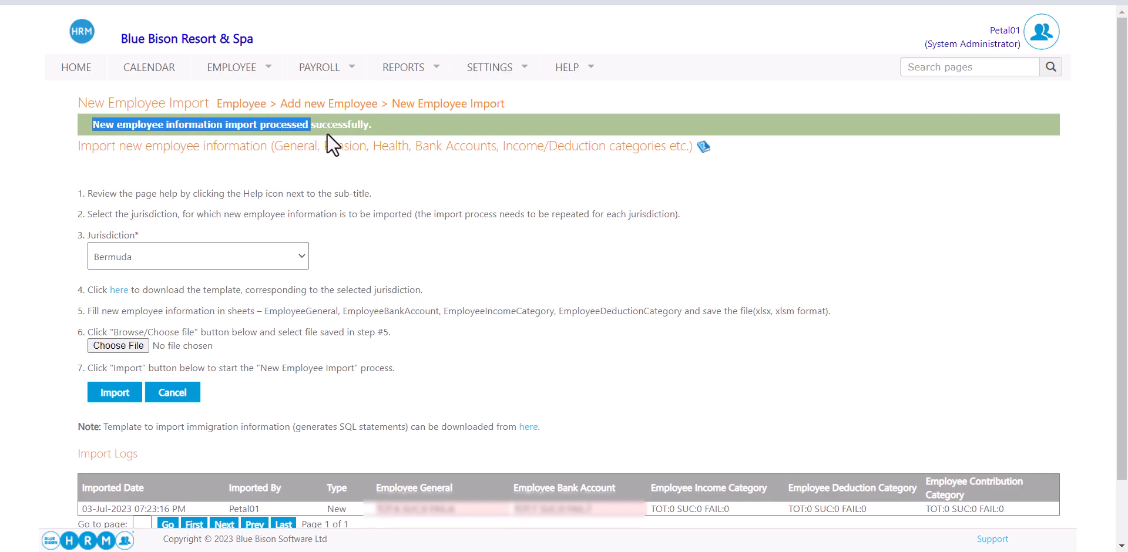
pyautogui.click(435, 188)
pyautogui.scroll(-2, 436, 189)
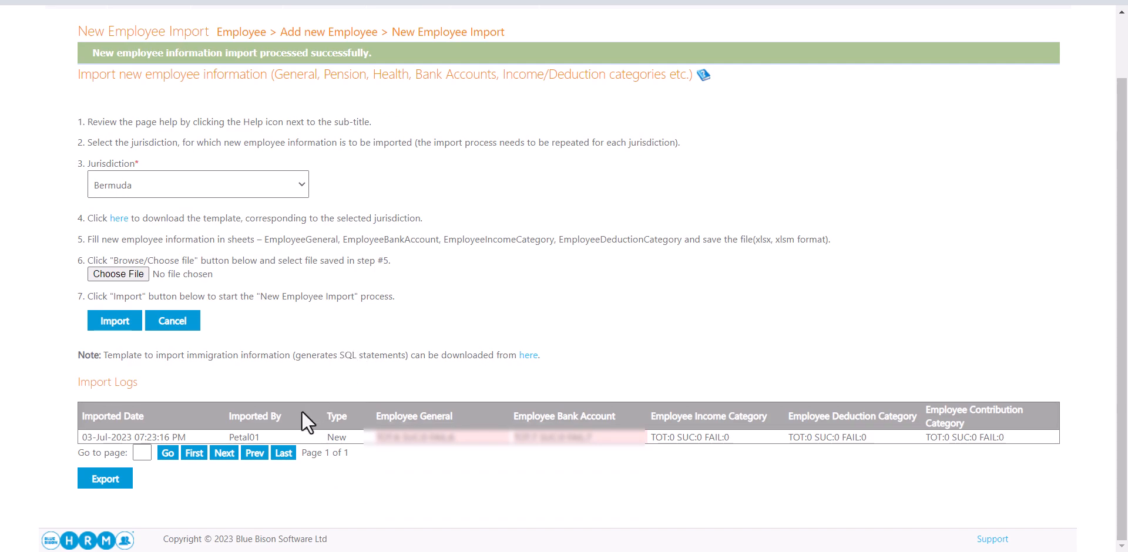